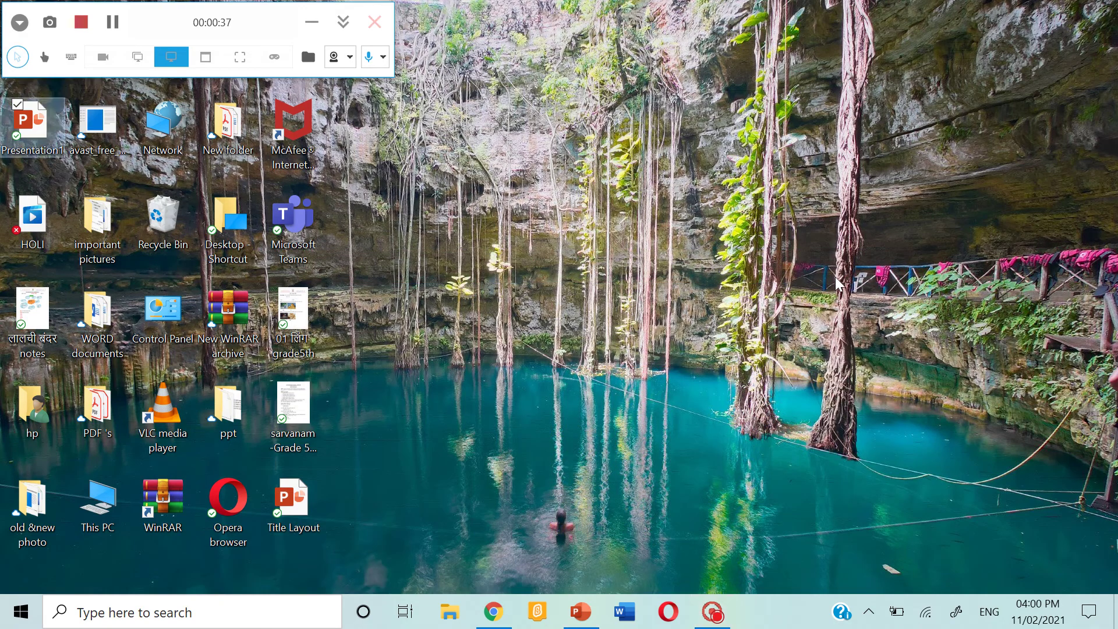
Launch Scratch, delete the default cat sprite and set the Blue Sky backdrop.
click(536, 611)
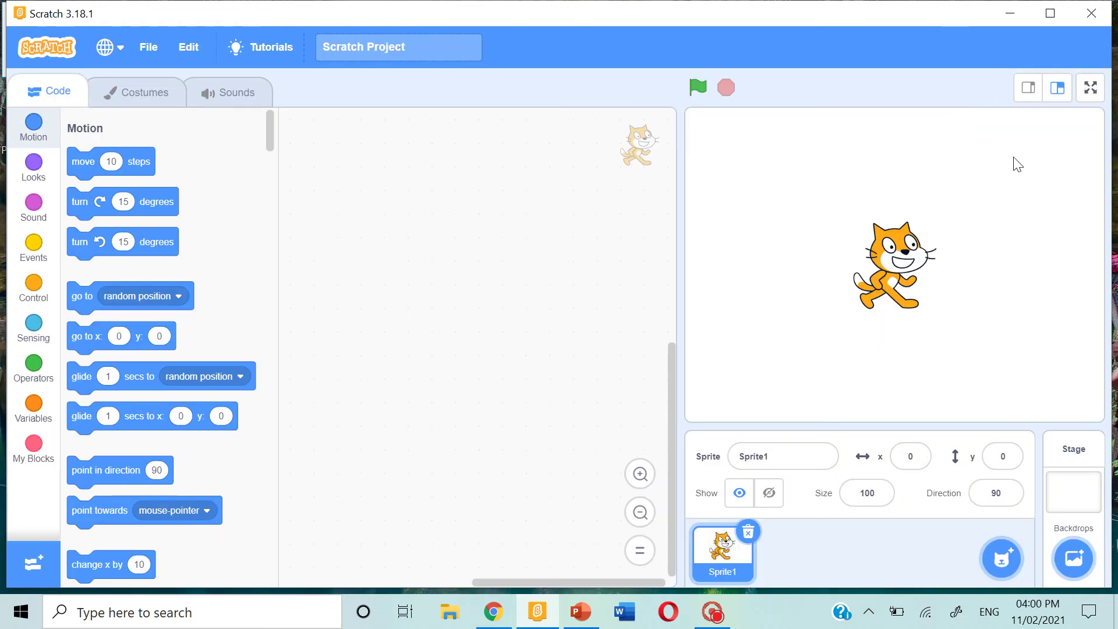
click(747, 531)
mouse_move(1074, 557)
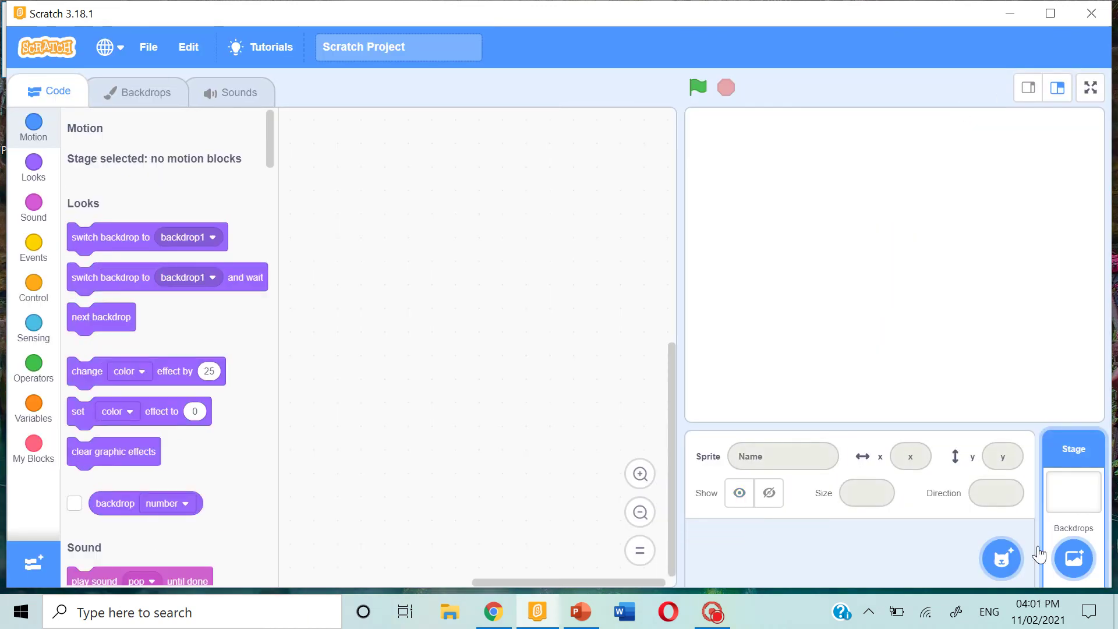
click(1079, 563)
click(708, 395)
mouse_move(1001, 557)
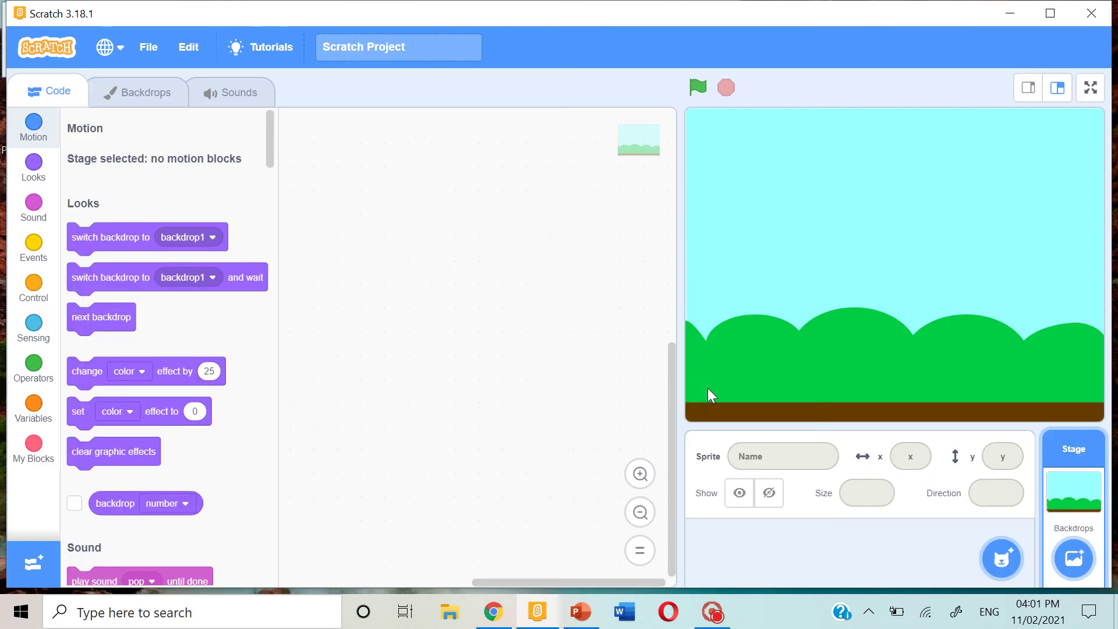
Add the Chick sprite and place it on the ground at x -200, y -122.
click(1002, 559)
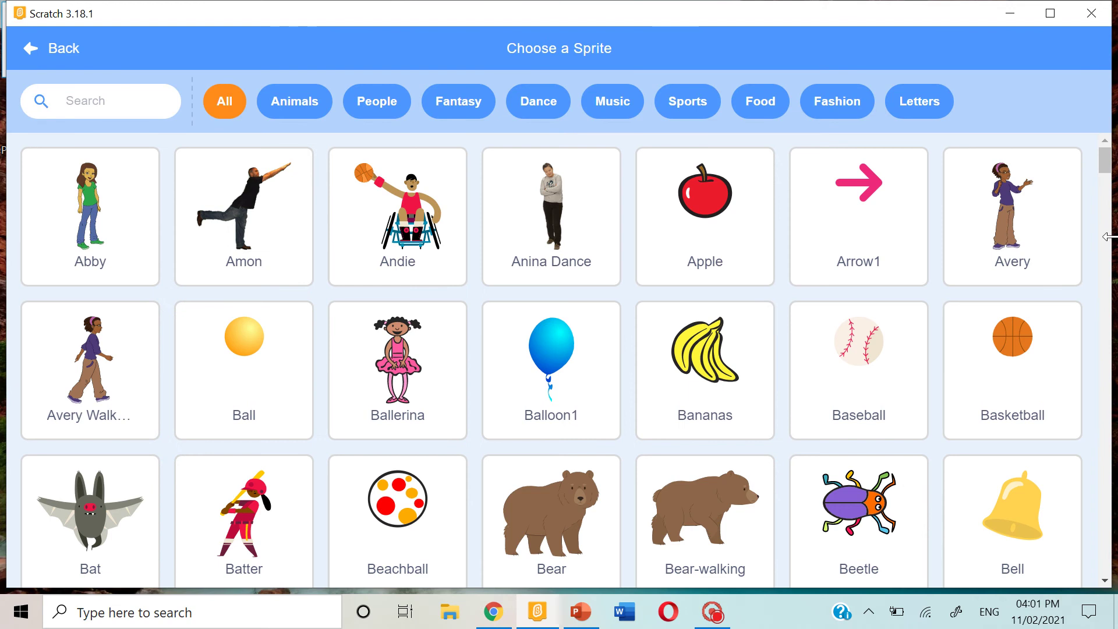
click(1105, 204)
click(1105, 204)
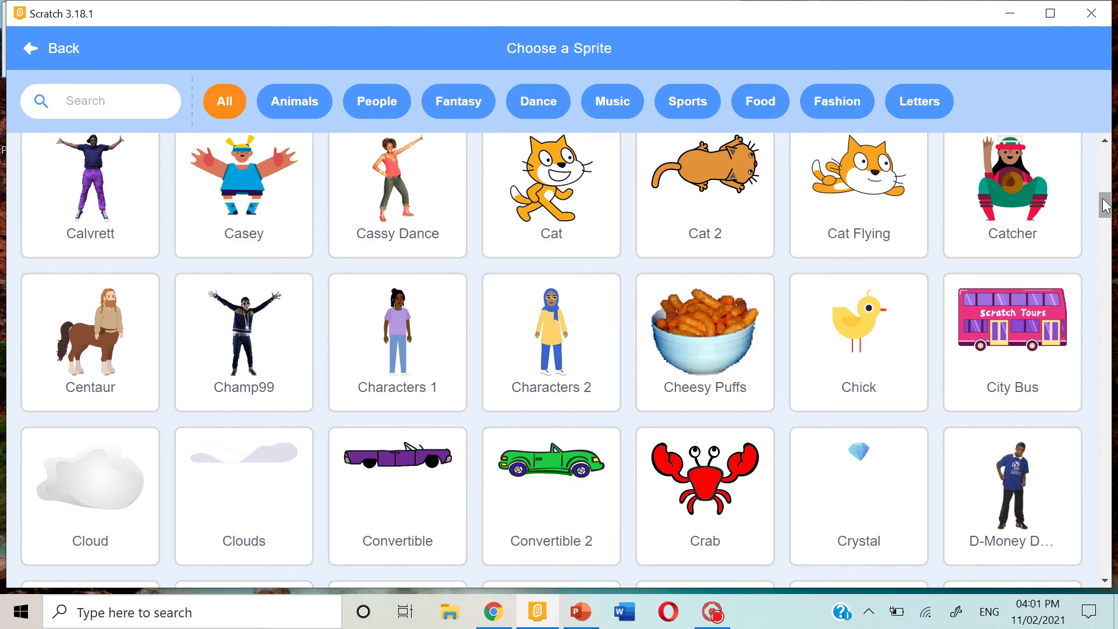
click(872, 368)
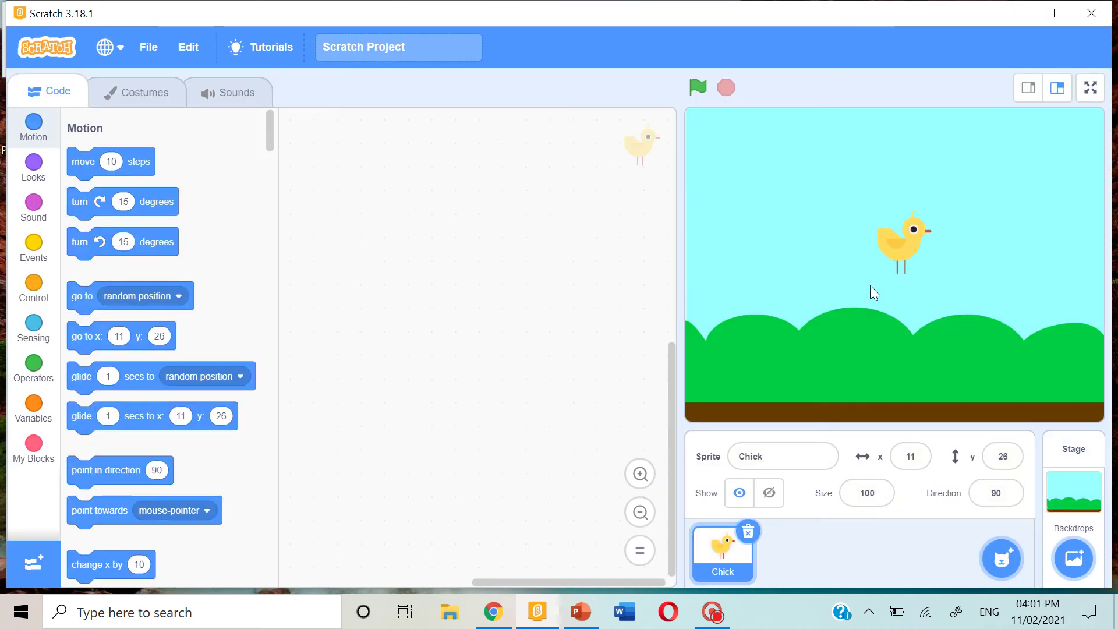
drag(890, 248, 716, 384)
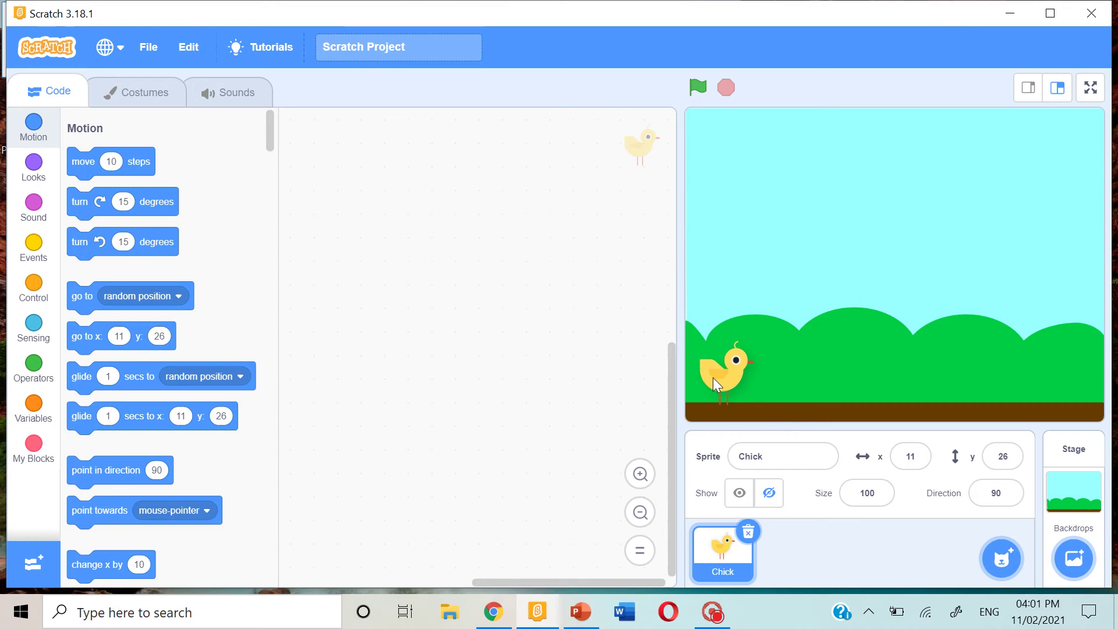
drag(714, 378, 707, 375)
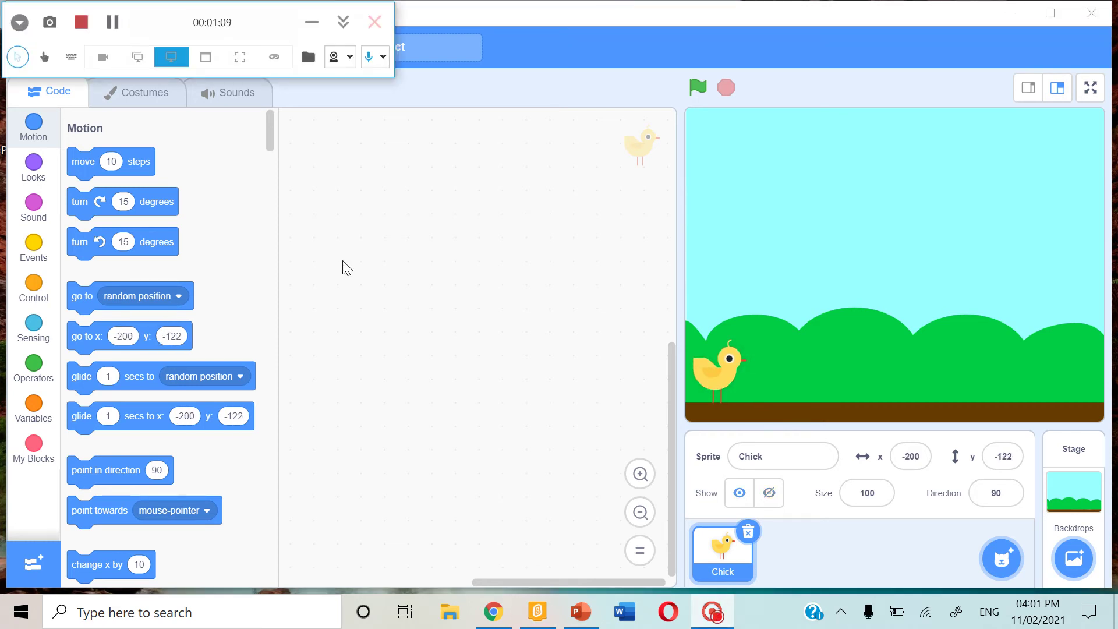
Build a space-key script that plays Chirp, then repeats 10 times changing y by 10.
click(44, 260)
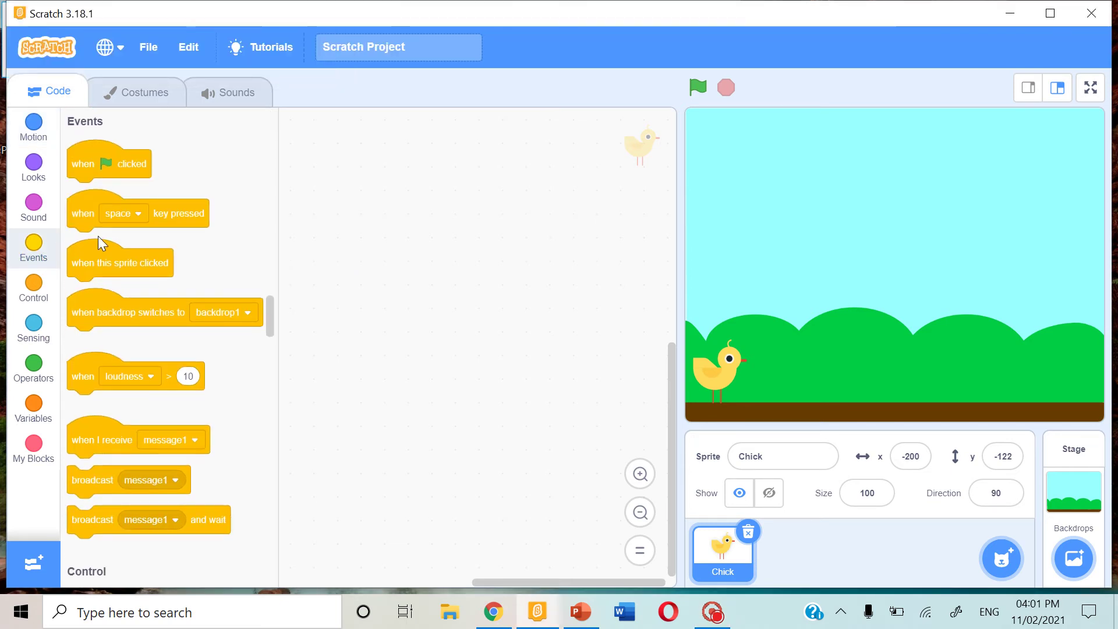
mouse_move(87, 225)
mouse_down()
mouse_move(409, 207)
mouse_move(330, 162)
mouse_move(338, 172)
mouse_up()
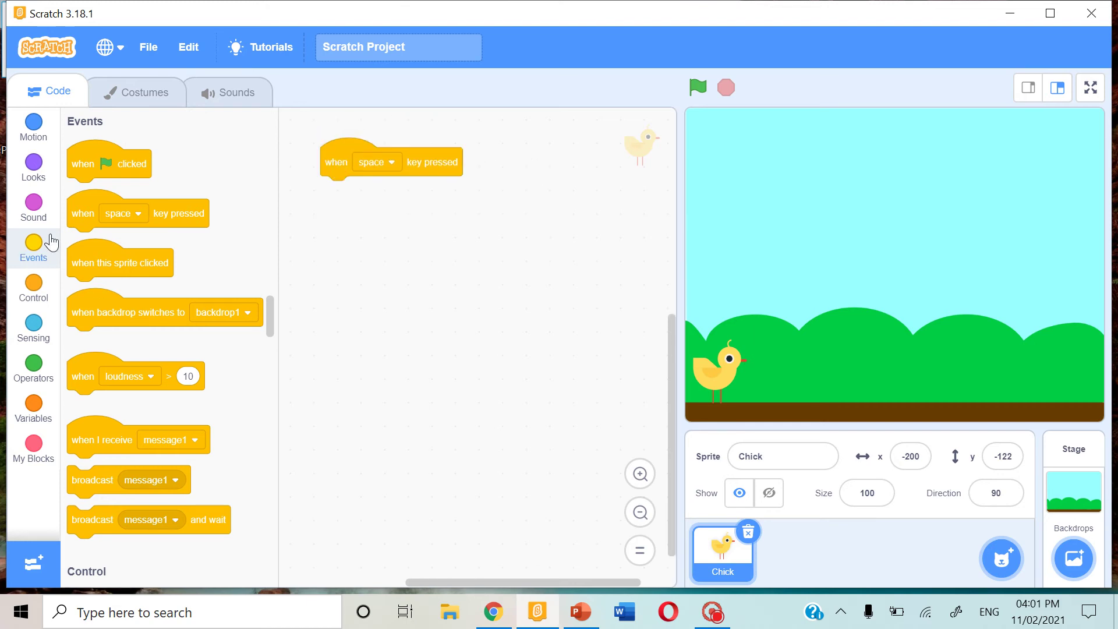
click(35, 210)
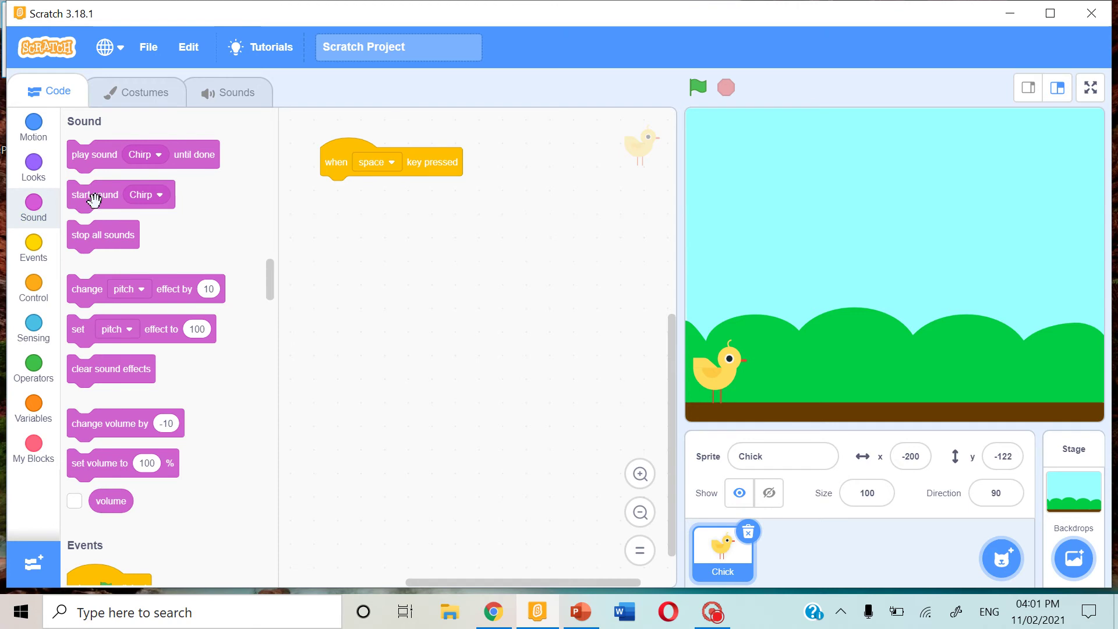
drag(83, 194, 354, 214)
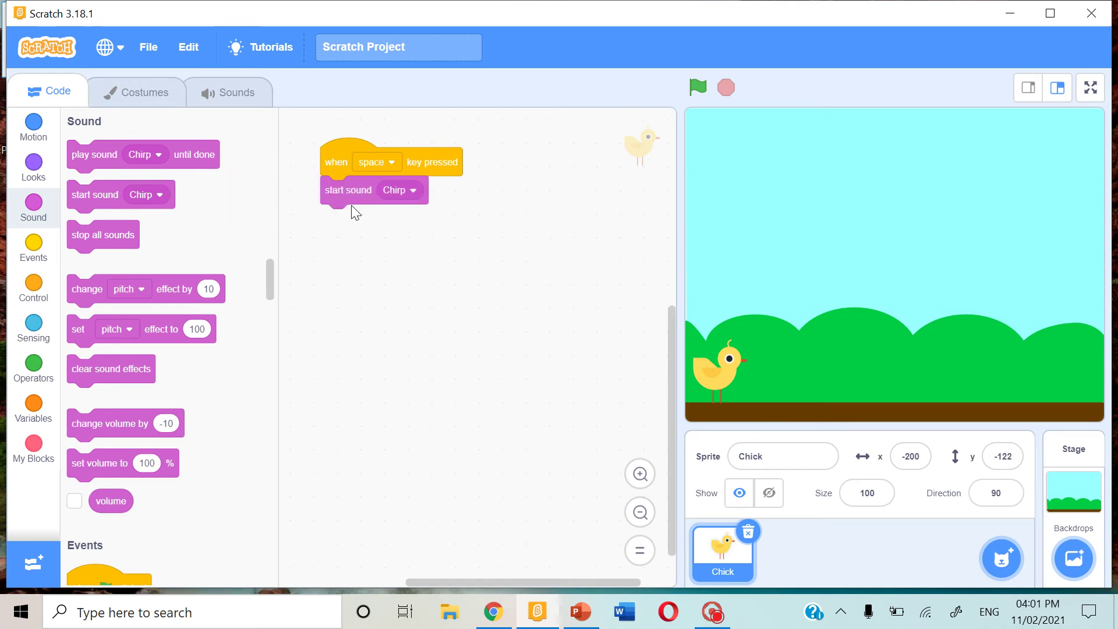
click(48, 304)
drag(79, 222, 341, 243)
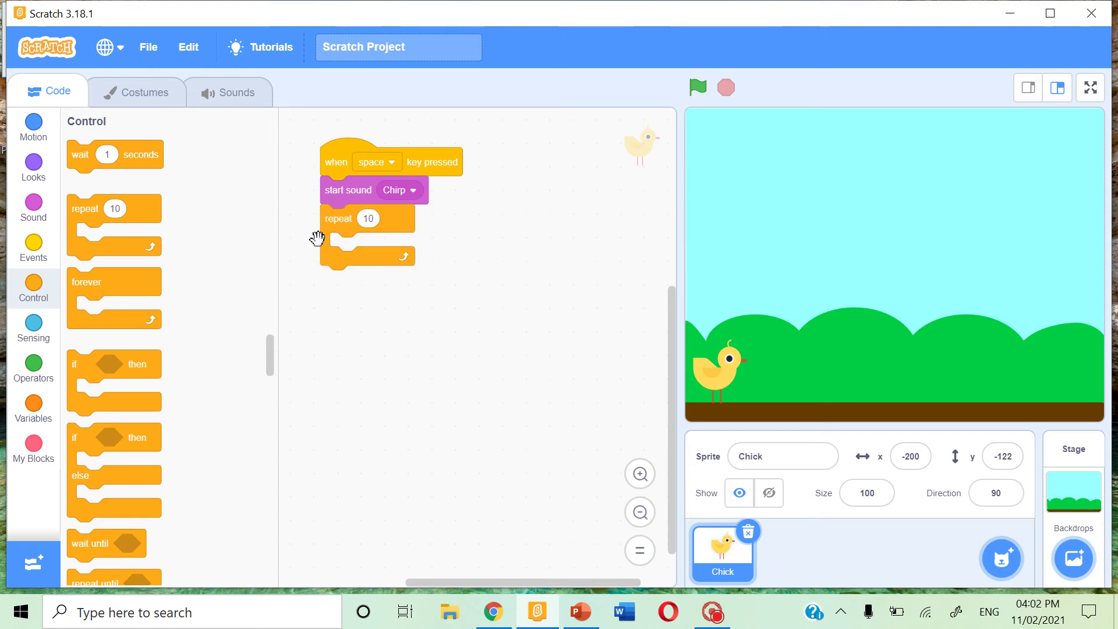
click(33, 141)
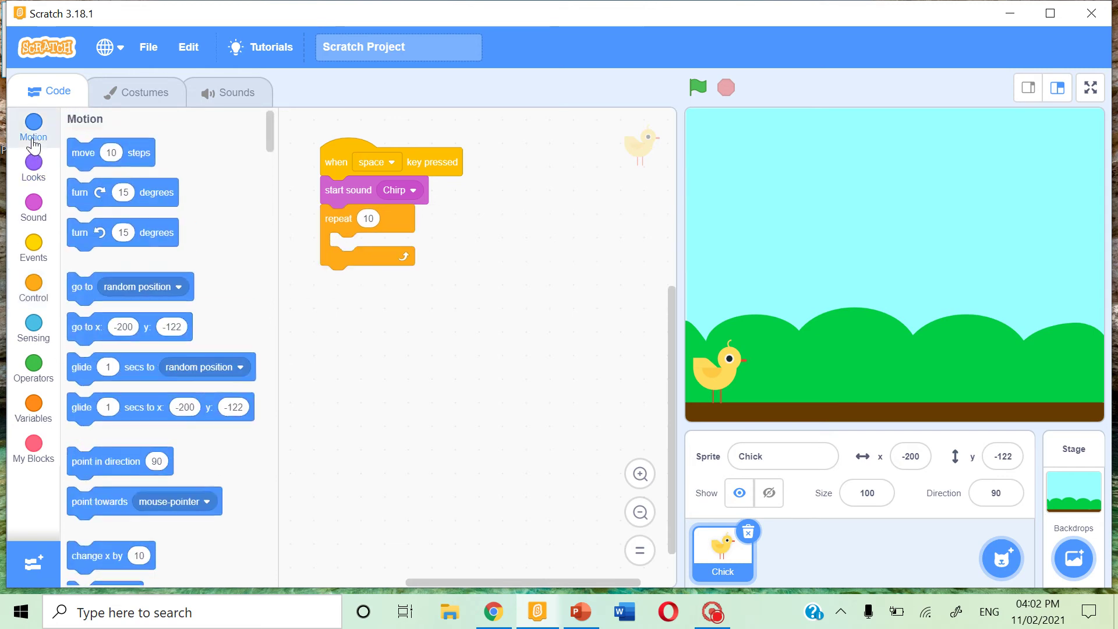
drag(268, 146, 271, 167)
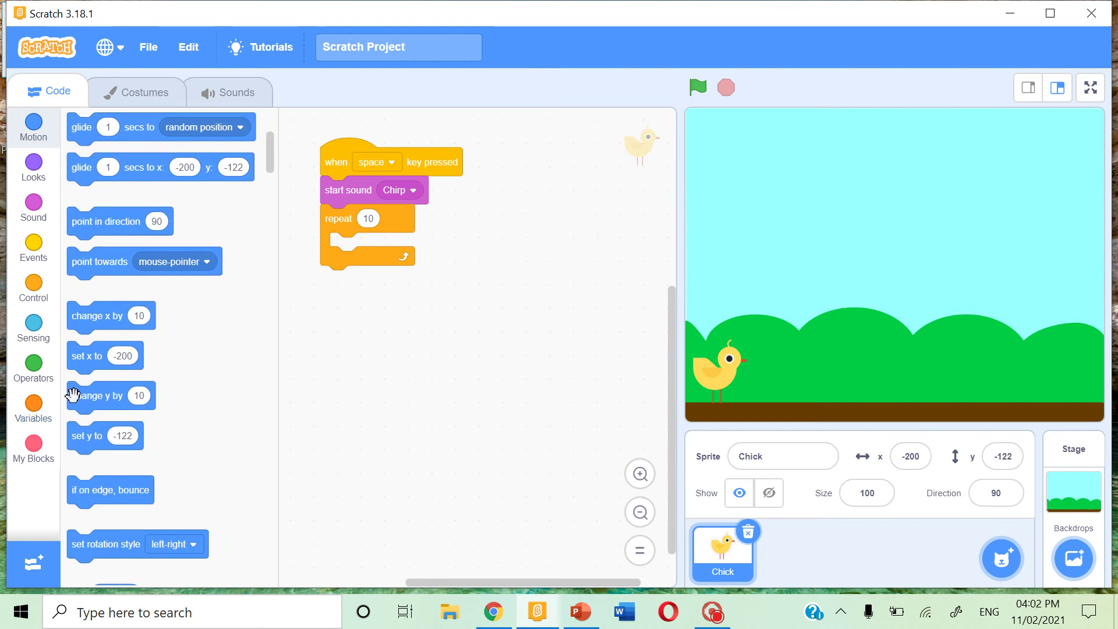
mouse_move(79, 395)
mouse_down()
mouse_move(342, 267)
mouse_move(342, 247)
mouse_up()
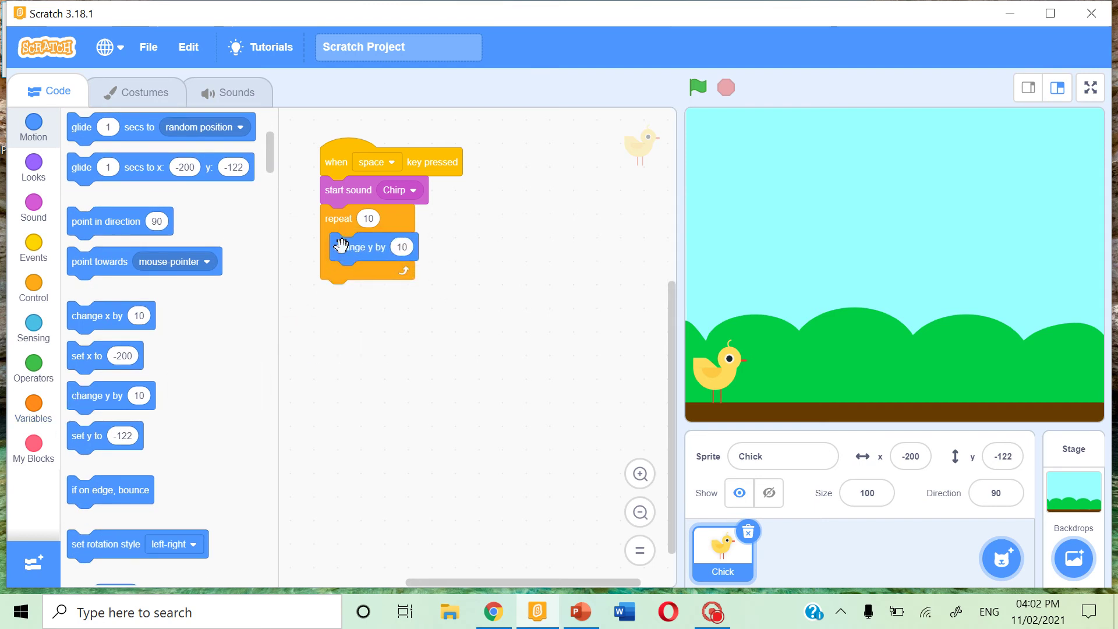
Duplicate the rising loop beneath itself and begin changing its y step to -10.
right_click(342, 221)
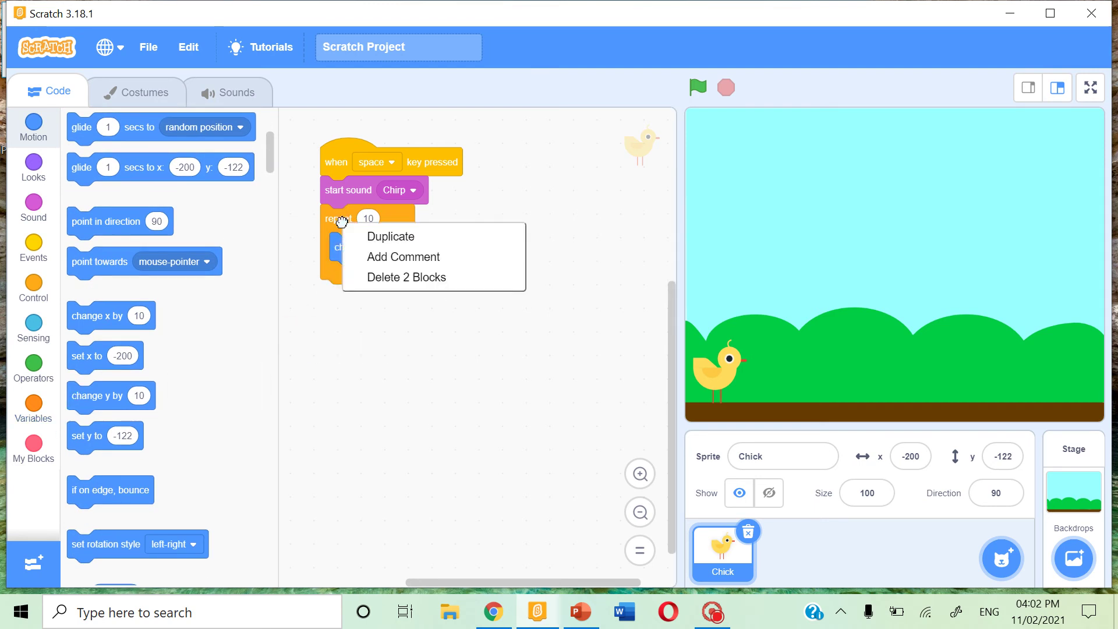
click(362, 236)
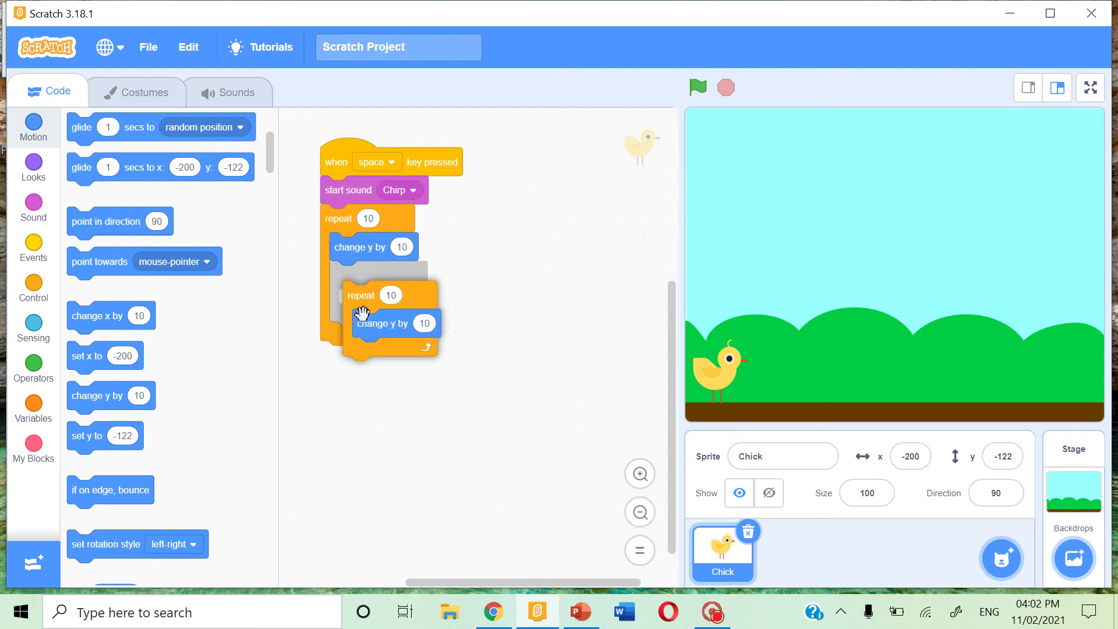
click(344, 313)
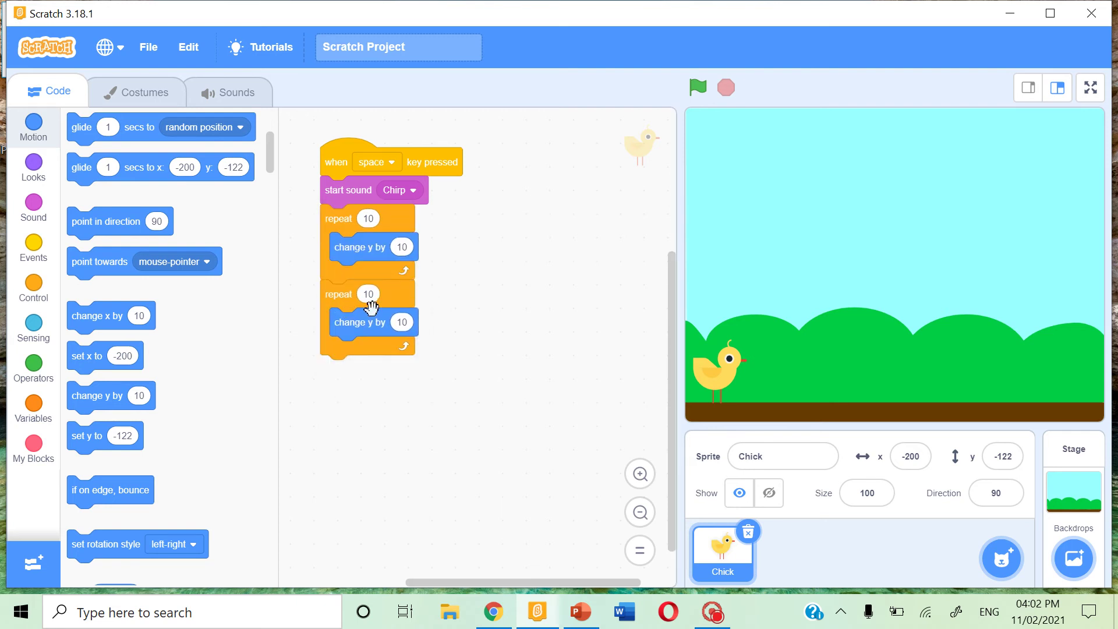
click(399, 322)
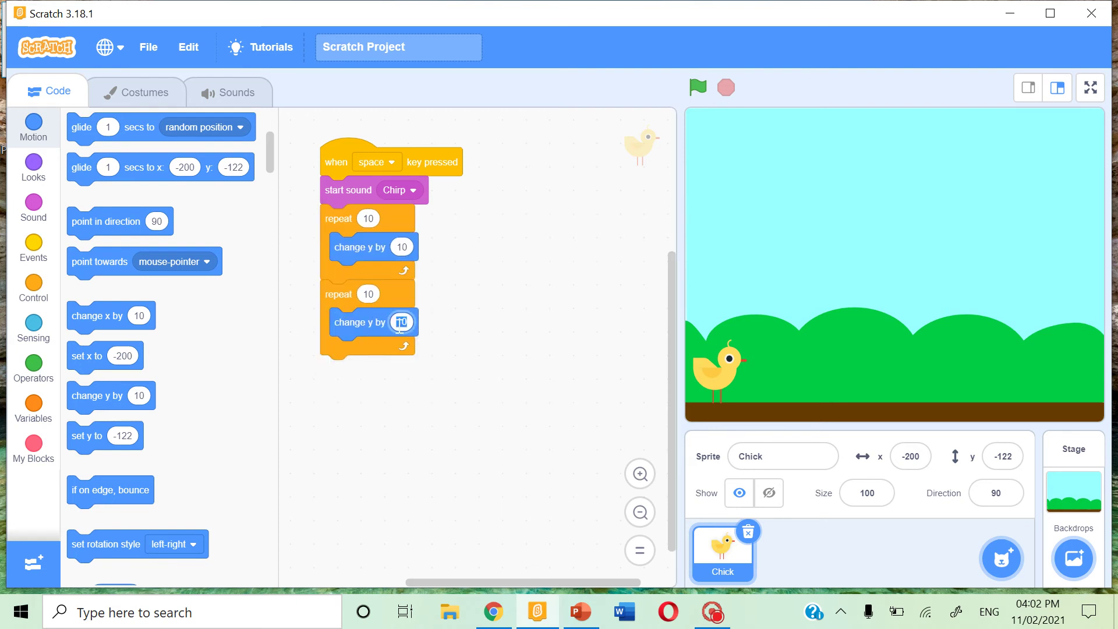
key(Return)
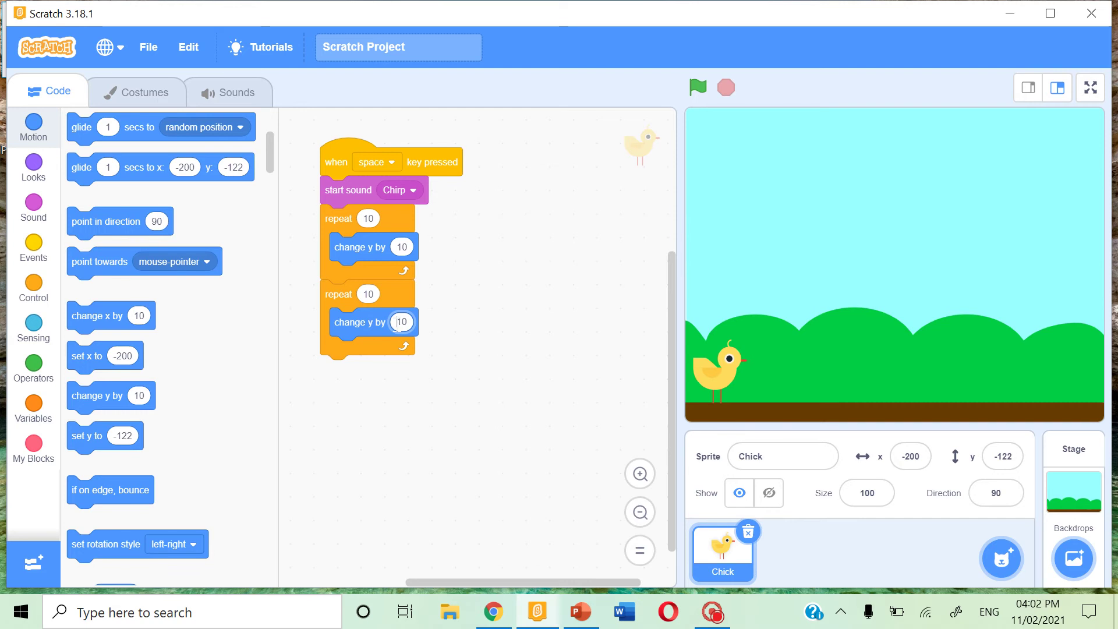
text(-)
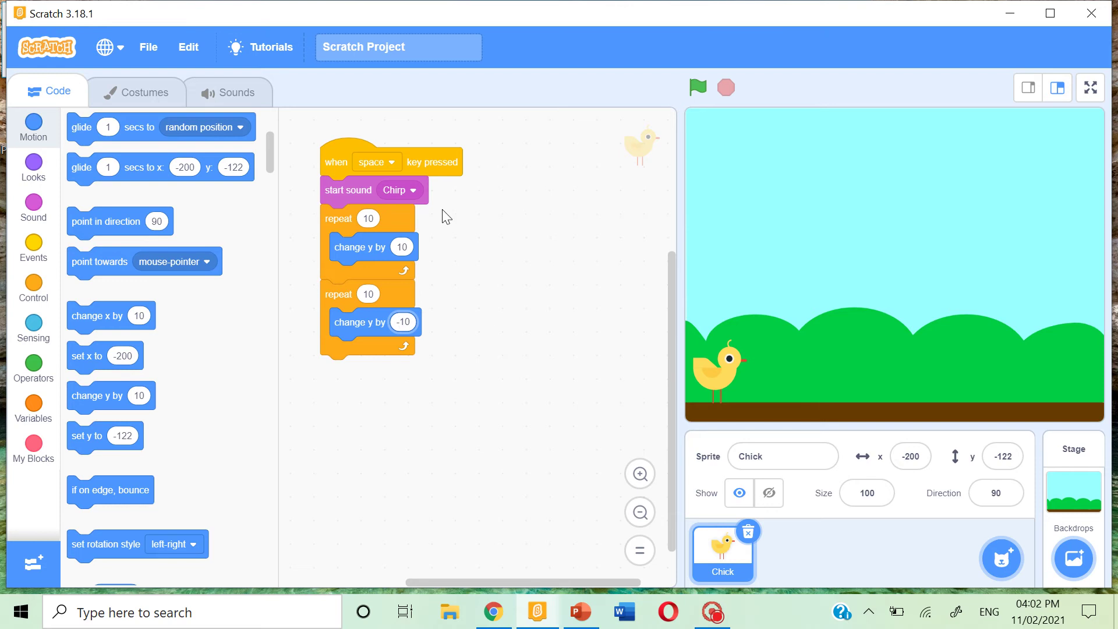
Test the jump, then add the Egg sprite on the ground at x 218, y -131.
click(424, 161)
click(1004, 559)
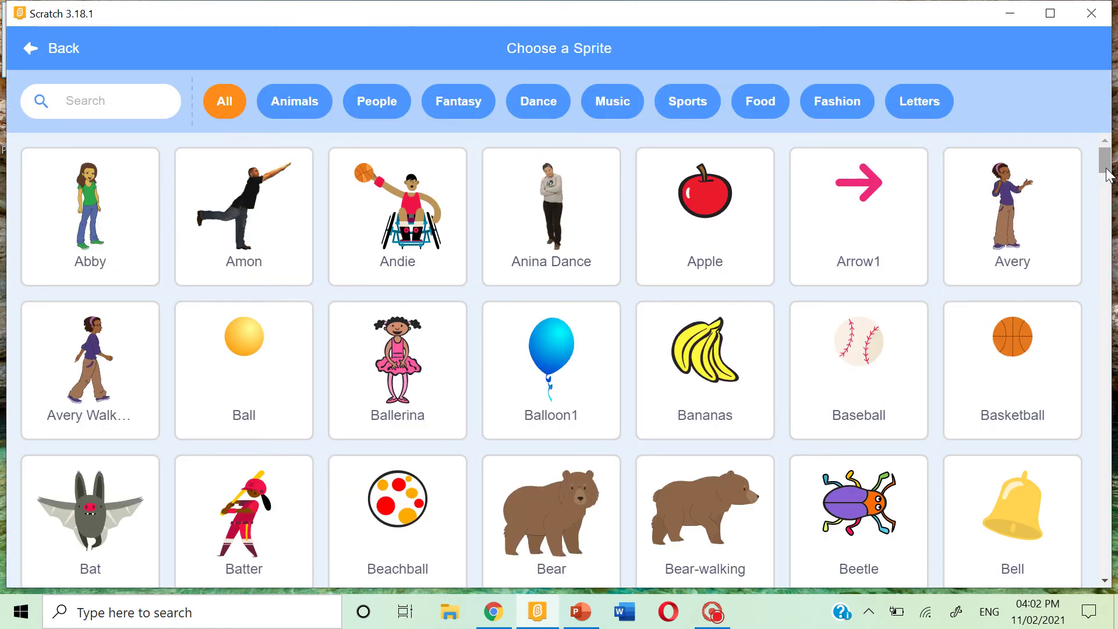
drag(1106, 173, 1104, 263)
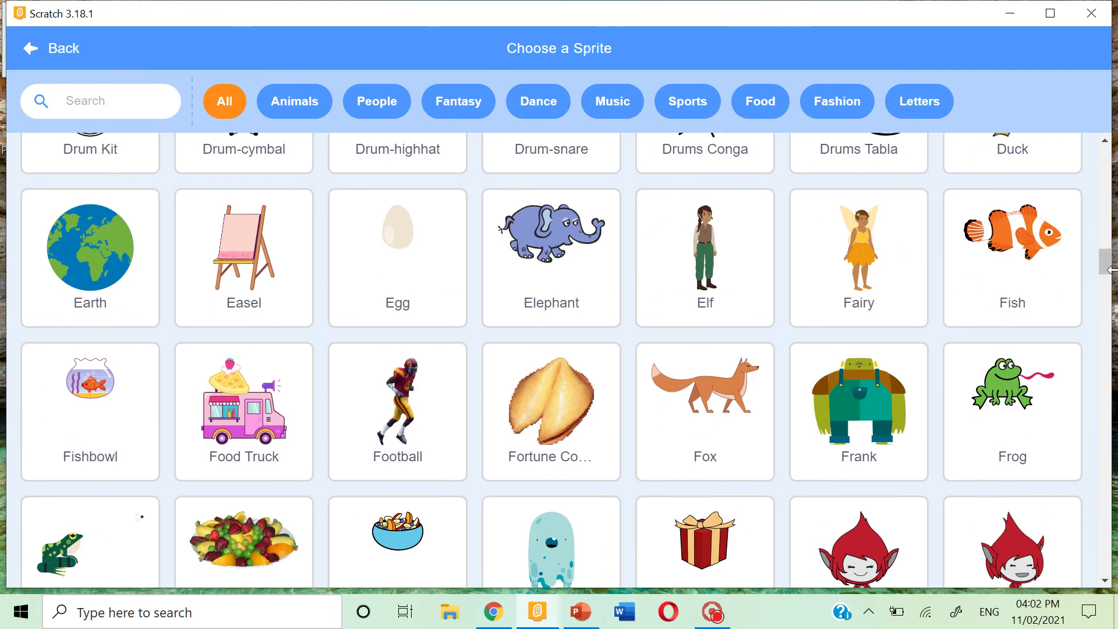
click(349, 242)
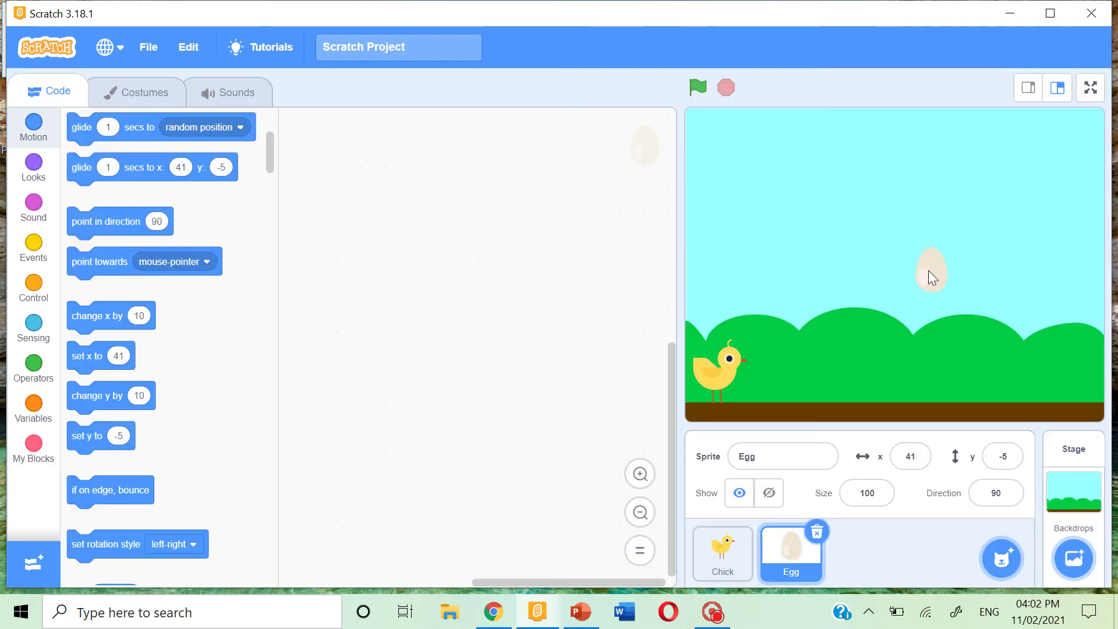
drag(929, 269, 1084, 380)
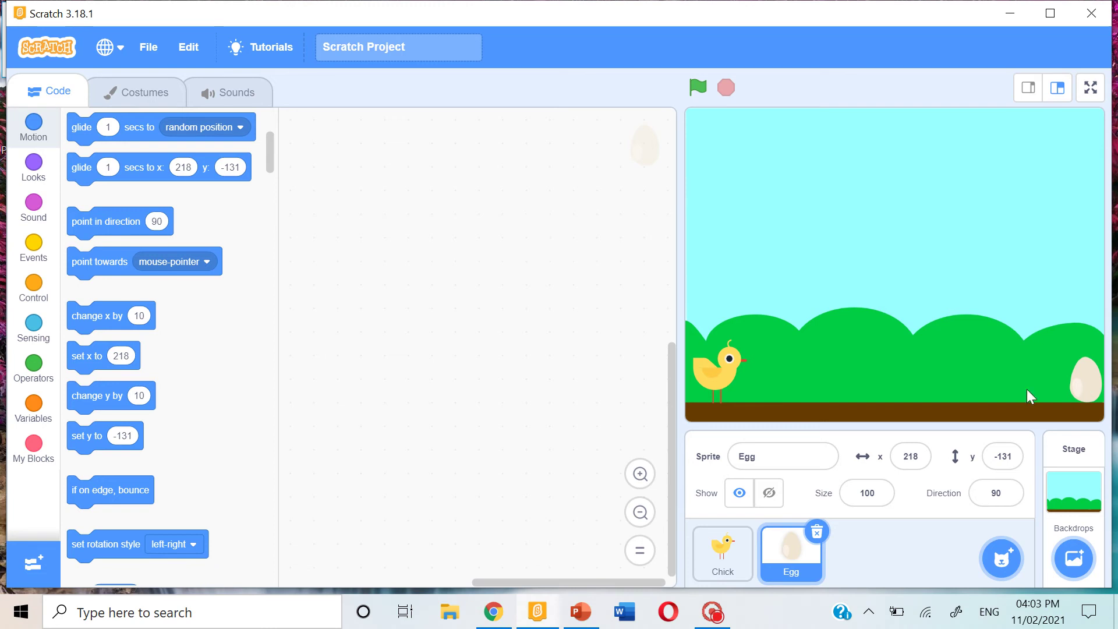
Give the egg a flag-started forever loop that goes to x 222, y -137.
click(42, 255)
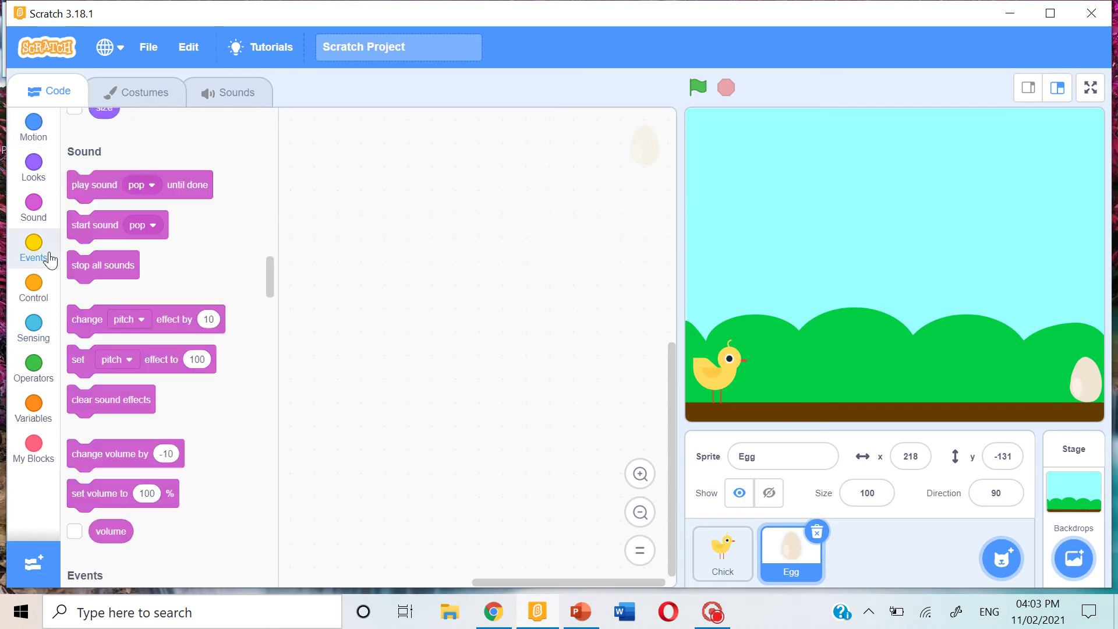
drag(105, 178, 387, 159)
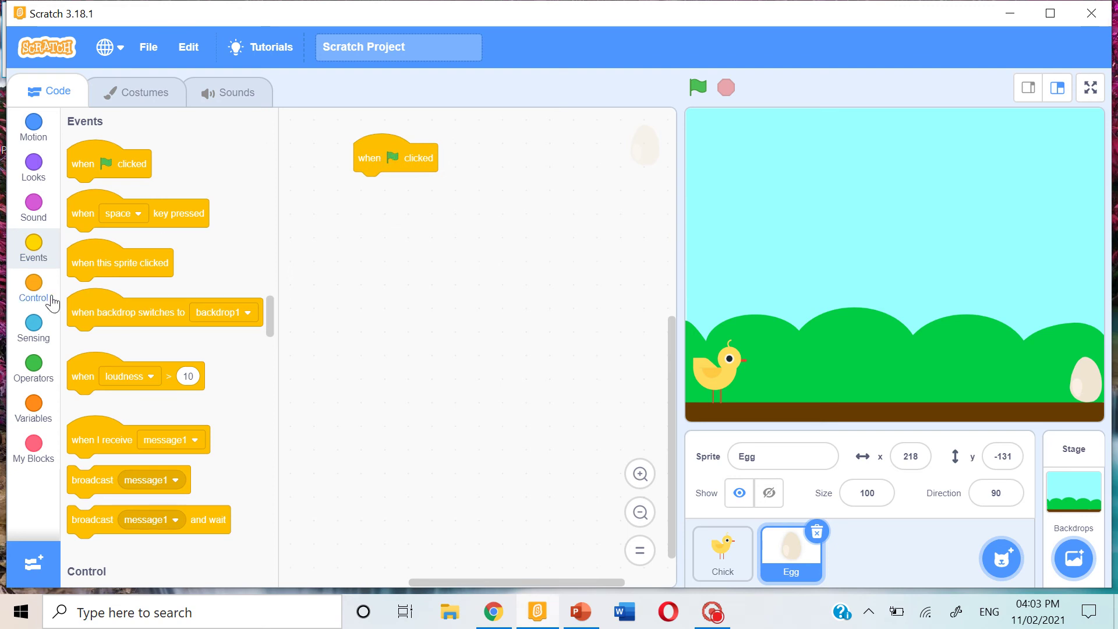
click(34, 289)
drag(100, 283, 396, 191)
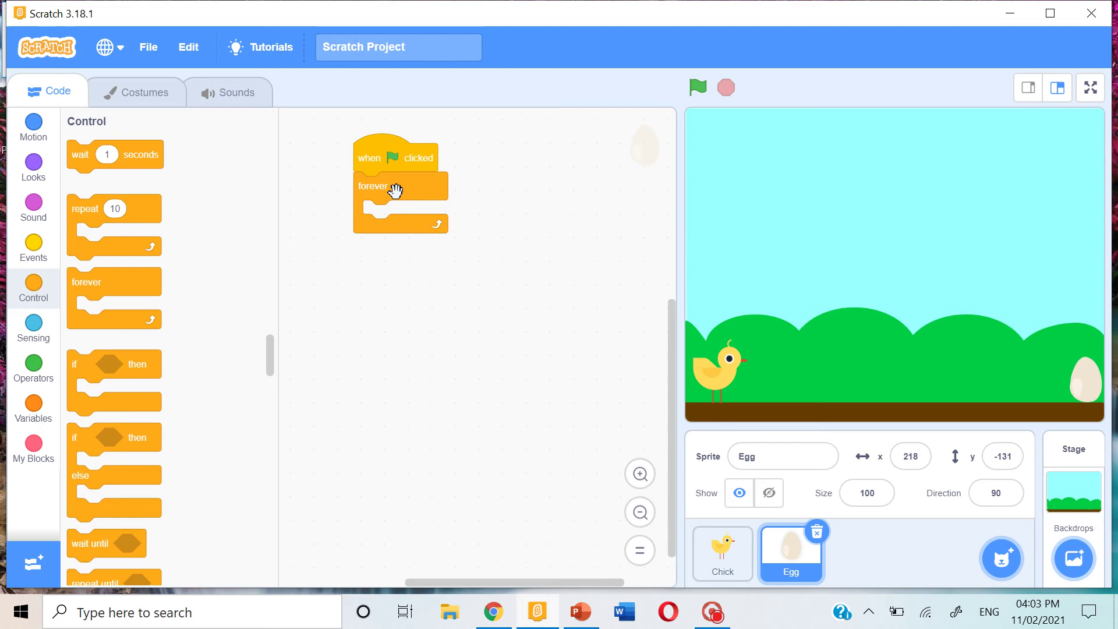
click(38, 142)
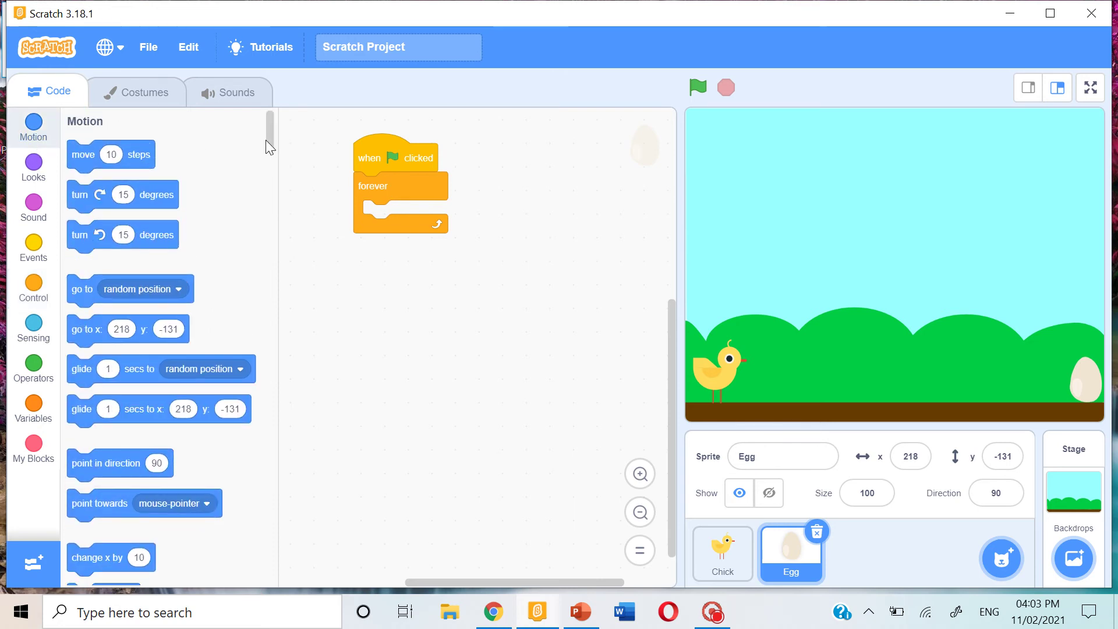
drag(267, 143, 270, 156)
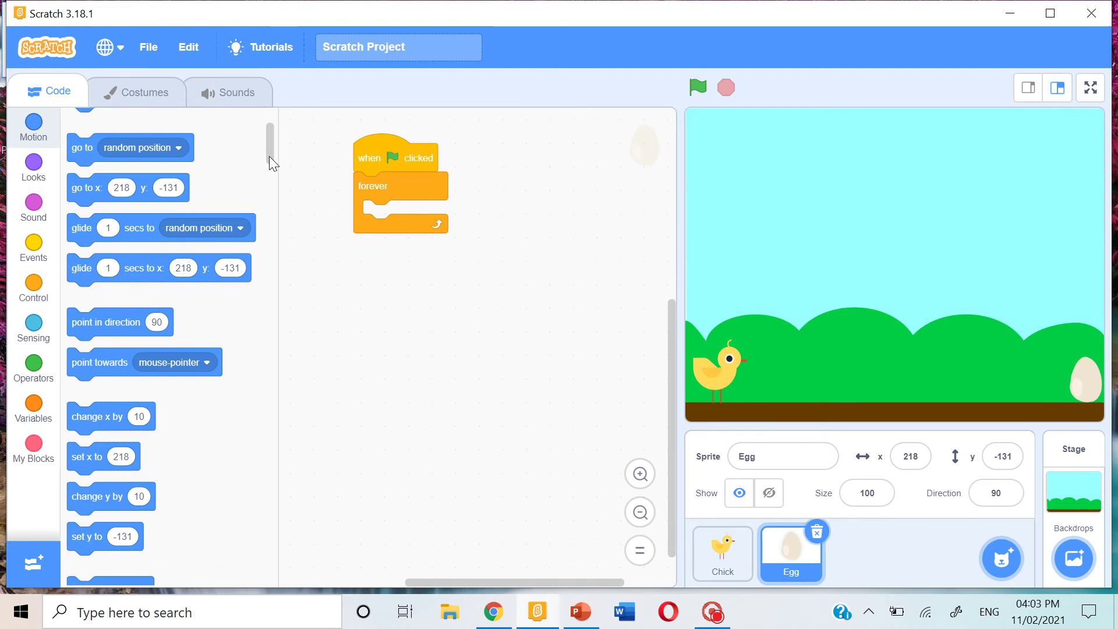
mouse_move(93, 194)
mouse_down()
mouse_move(391, 205)
mouse_move(390, 224)
mouse_up()
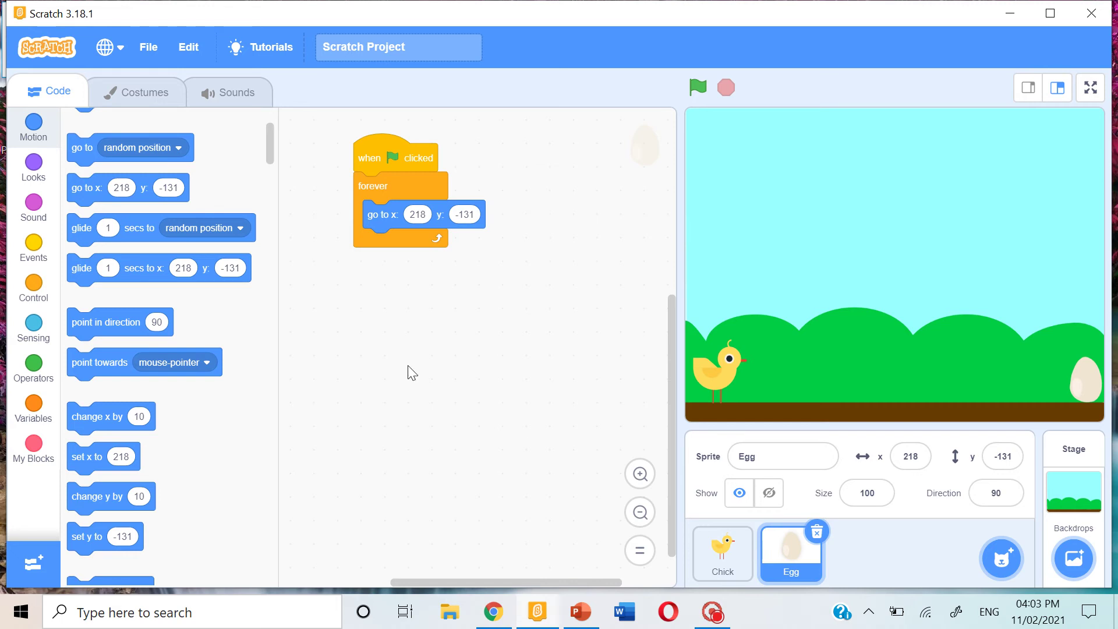
click(420, 214)
key(BackSpace)
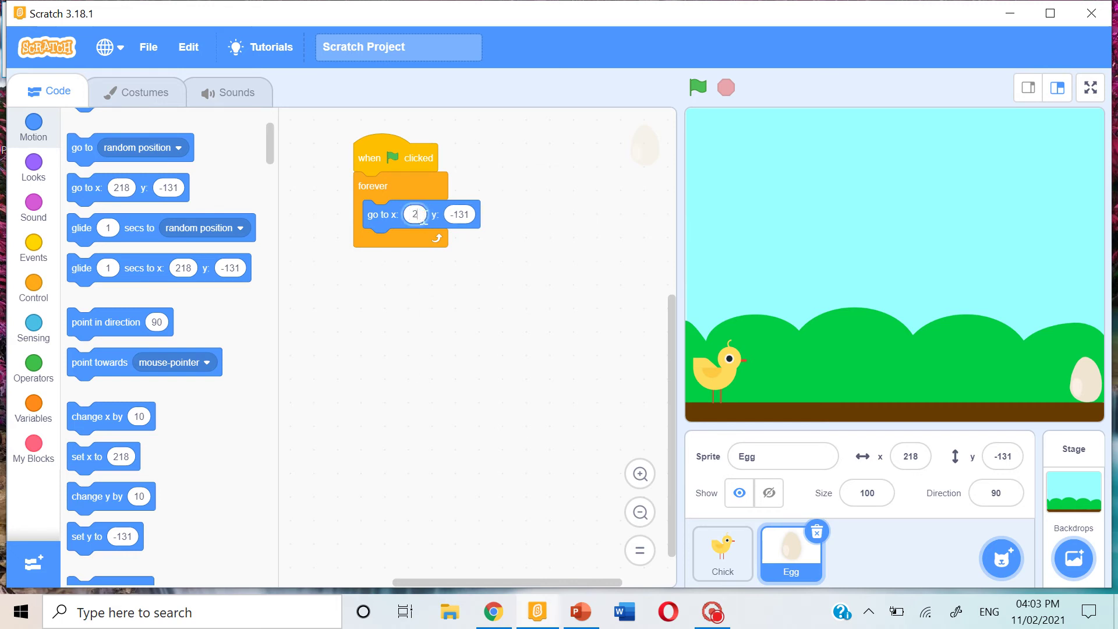
text(22)
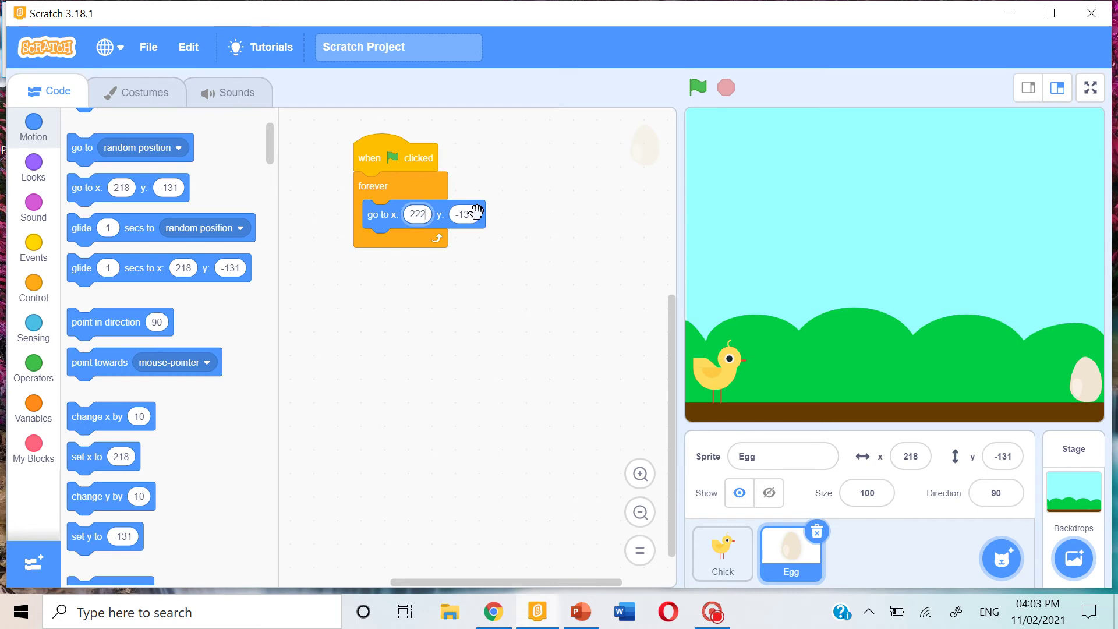
key(Return)
click(464, 214)
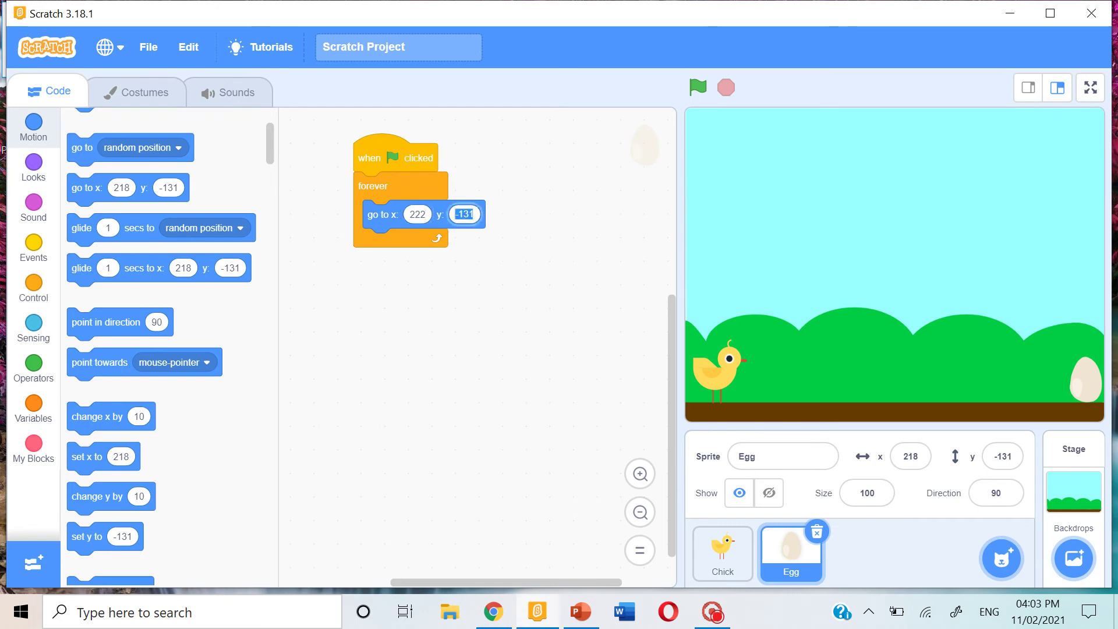
key(BackSpace)
text(-)
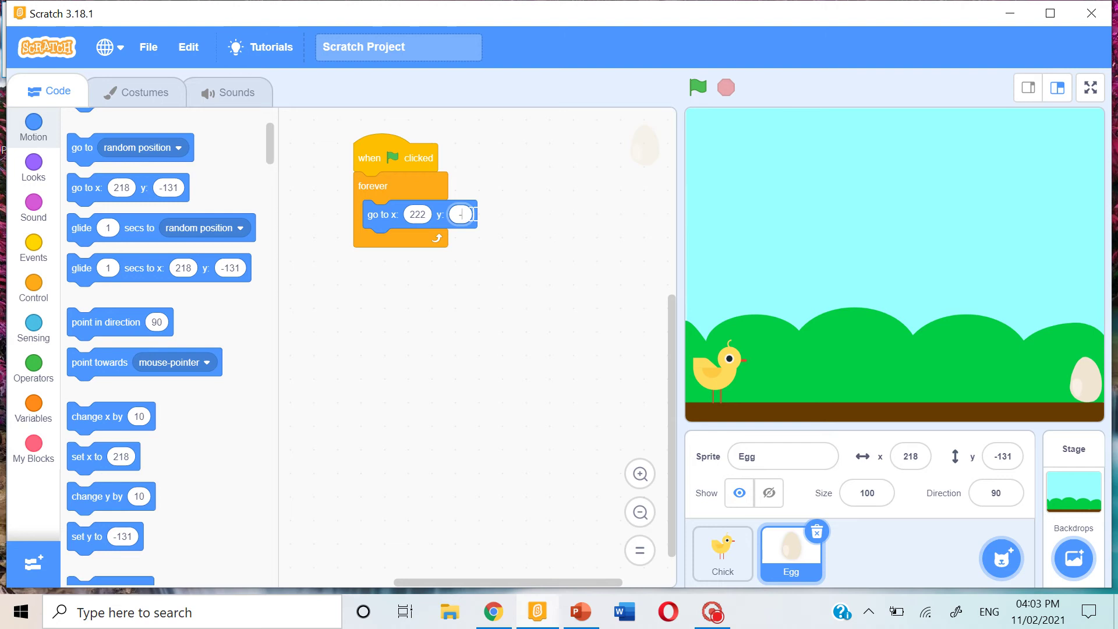
text(137)
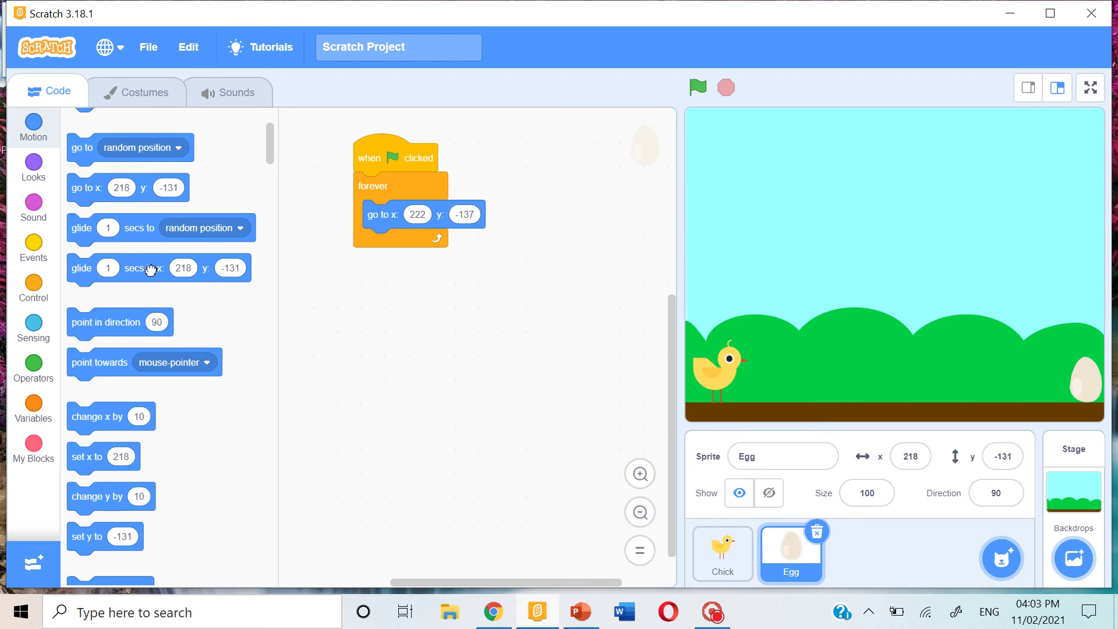
Add a 3-second glide to x -224, y -145 after the go-to block.
drag(142, 267, 460, 244)
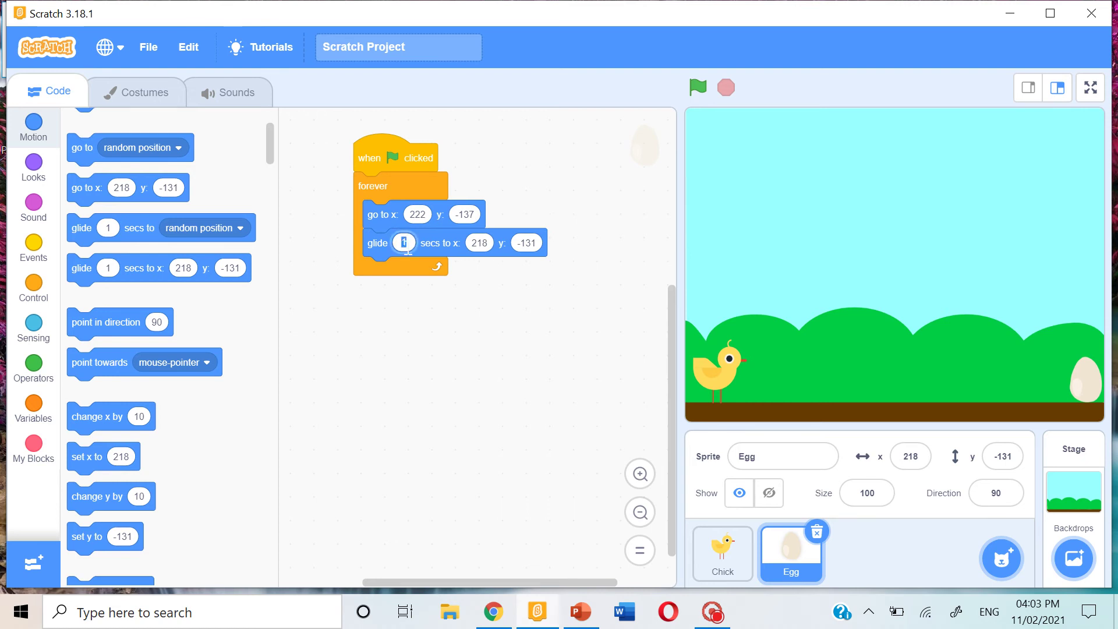
key(BackSpace)
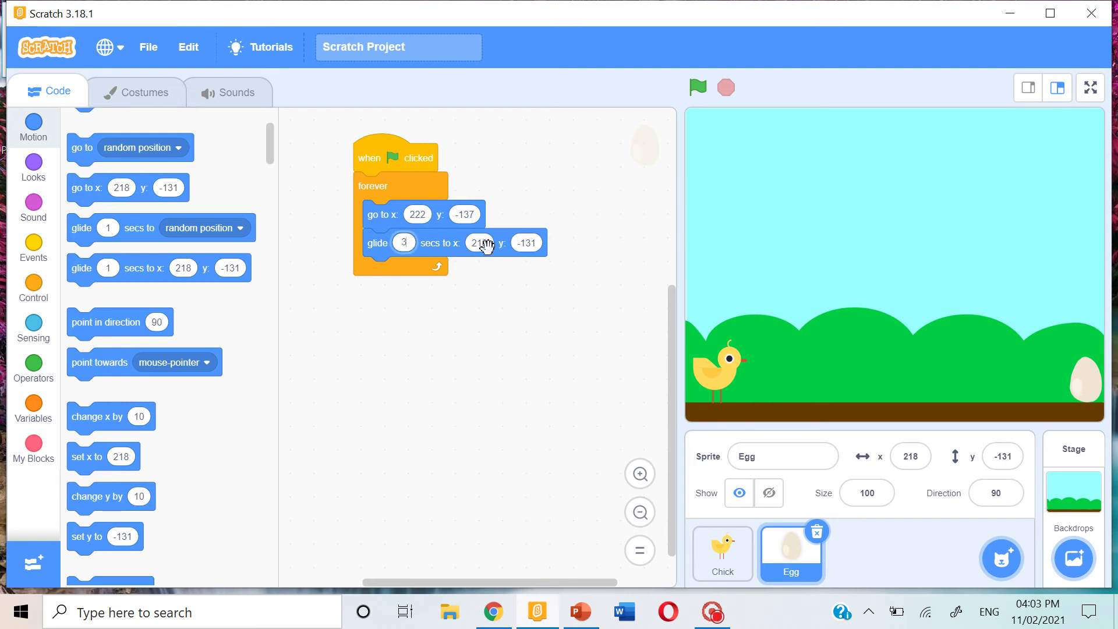
click(487, 245)
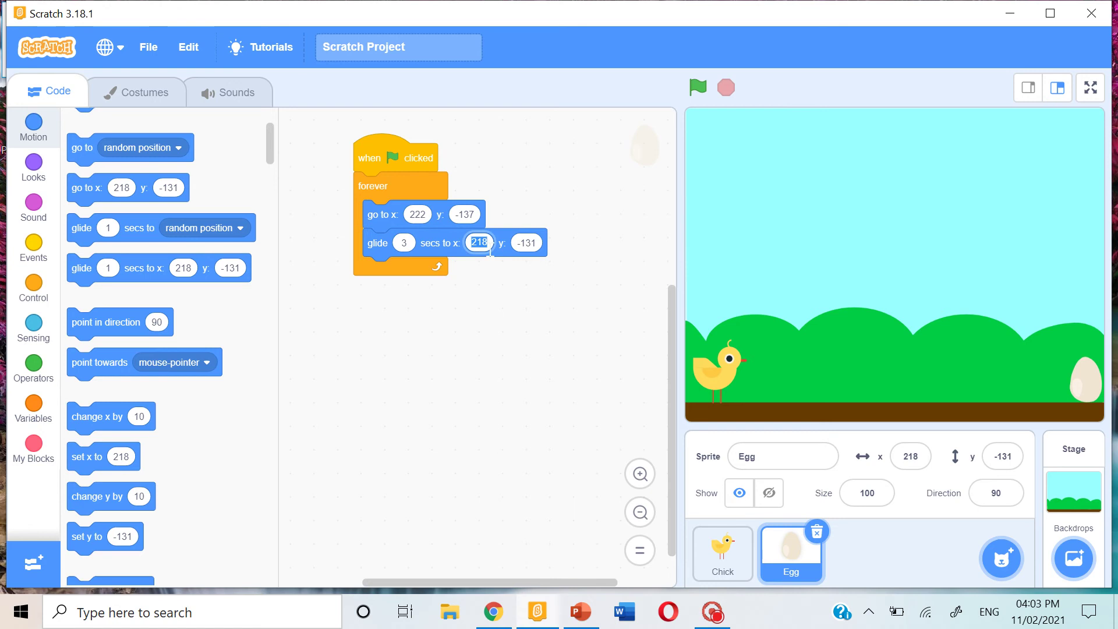
key(BackSpace)
text(-)
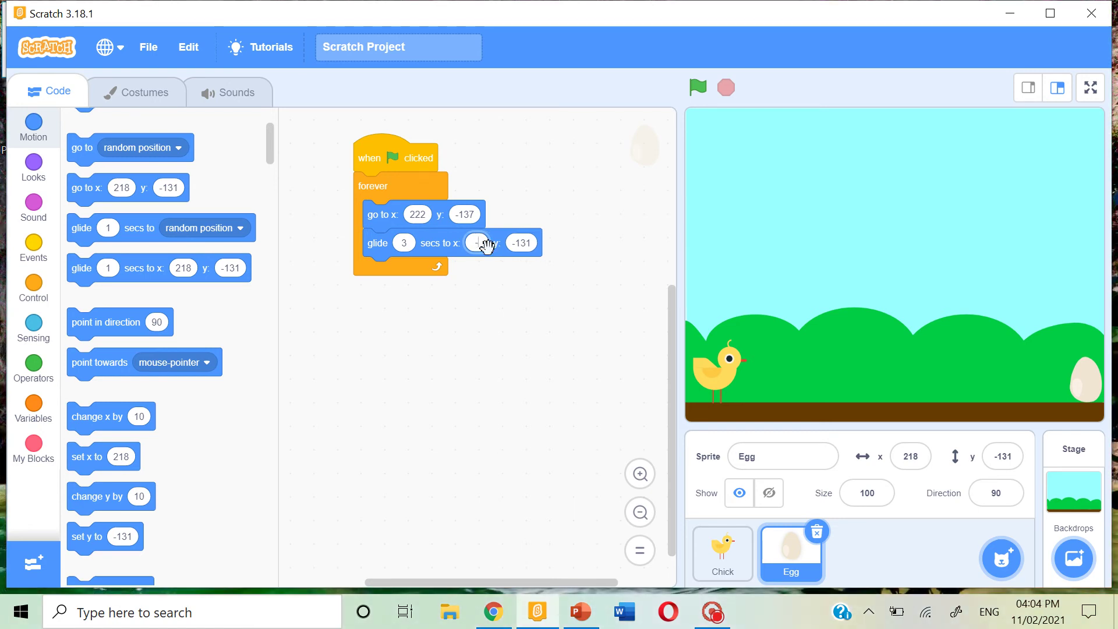
text(224)
click(532, 244)
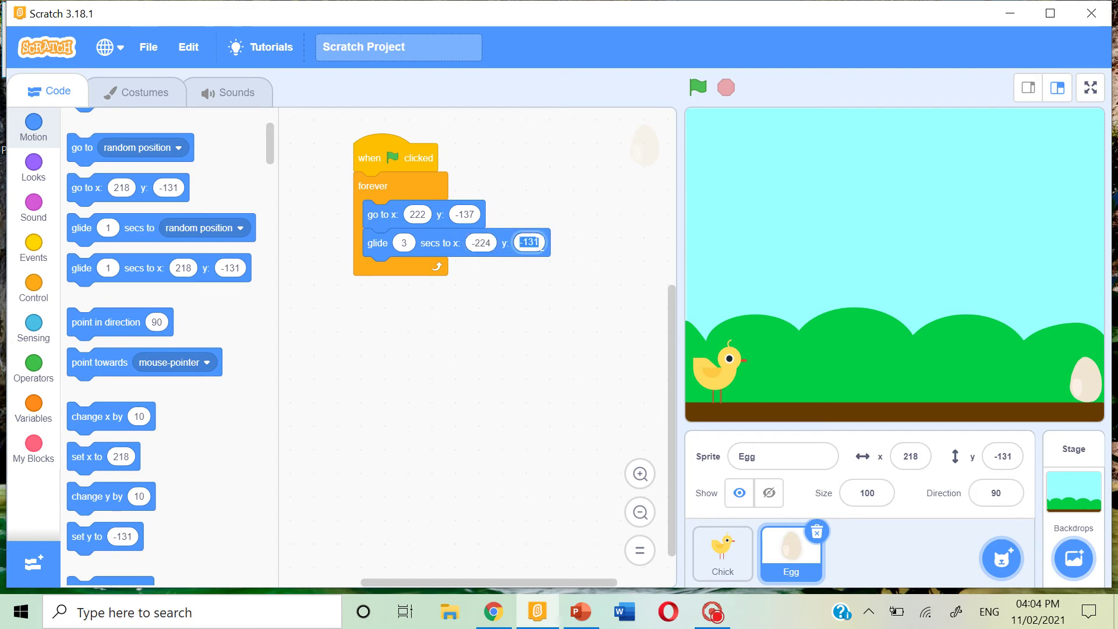
key(BackSpace)
text(45)
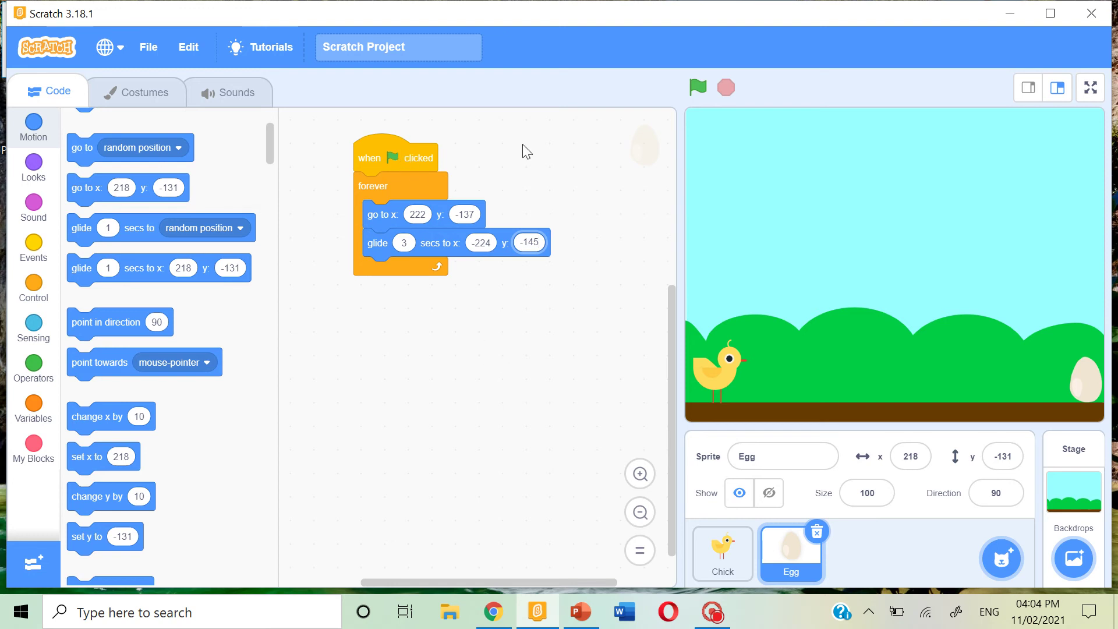
Test the egg's glide with the green flag, stop, and move the egg back right.
click(696, 88)
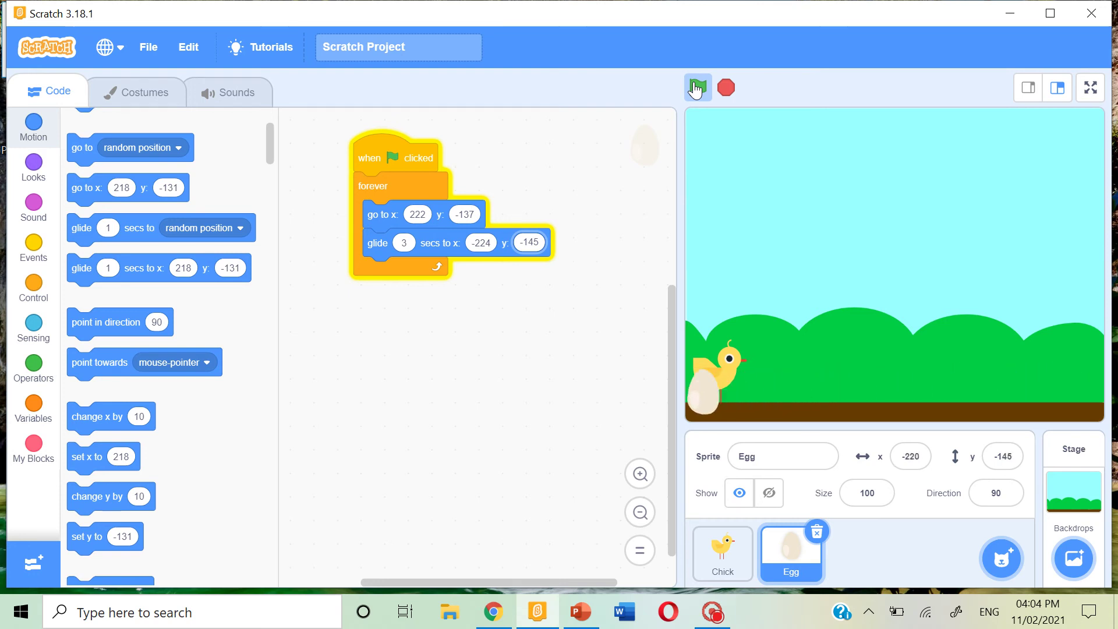
click(722, 89)
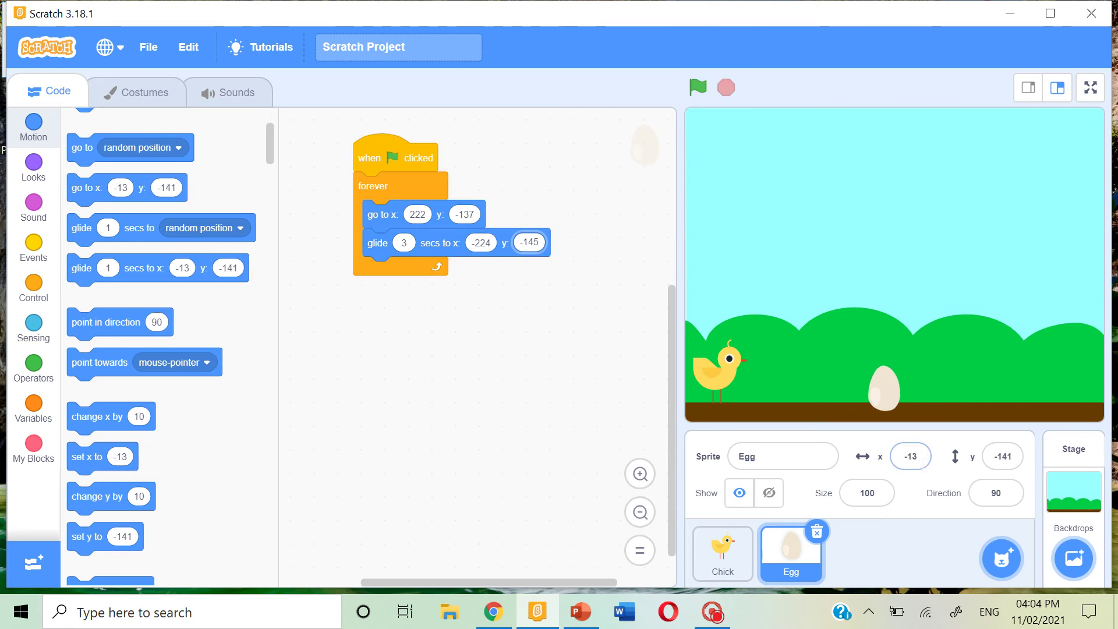
drag(1079, 380, 1082, 380)
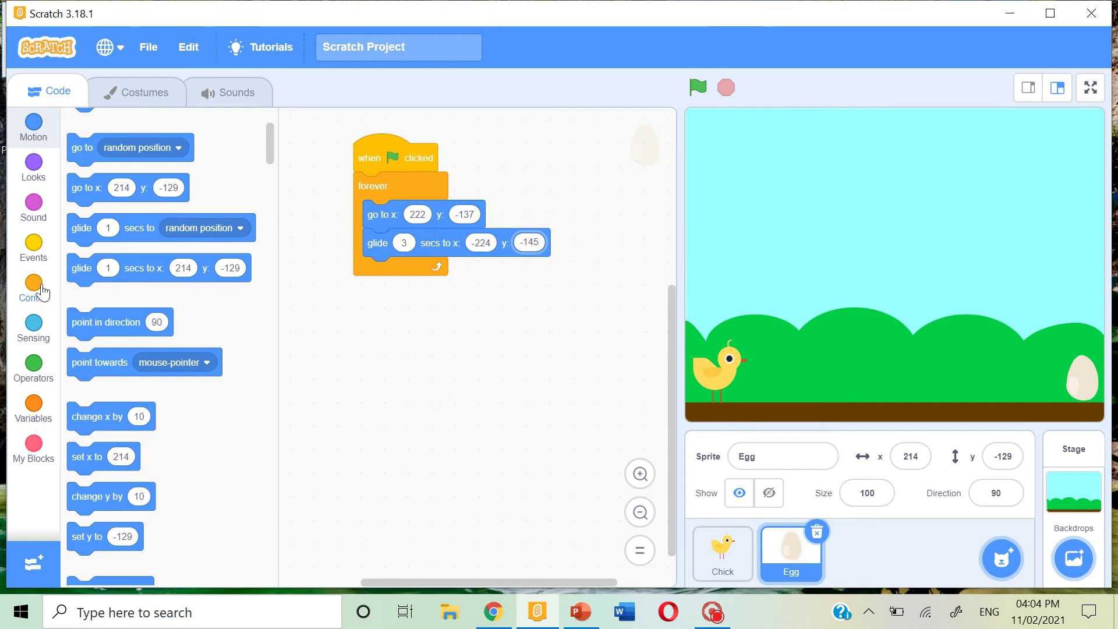
Start a second flag script on the egg that waits until touching Chick.
click(33, 253)
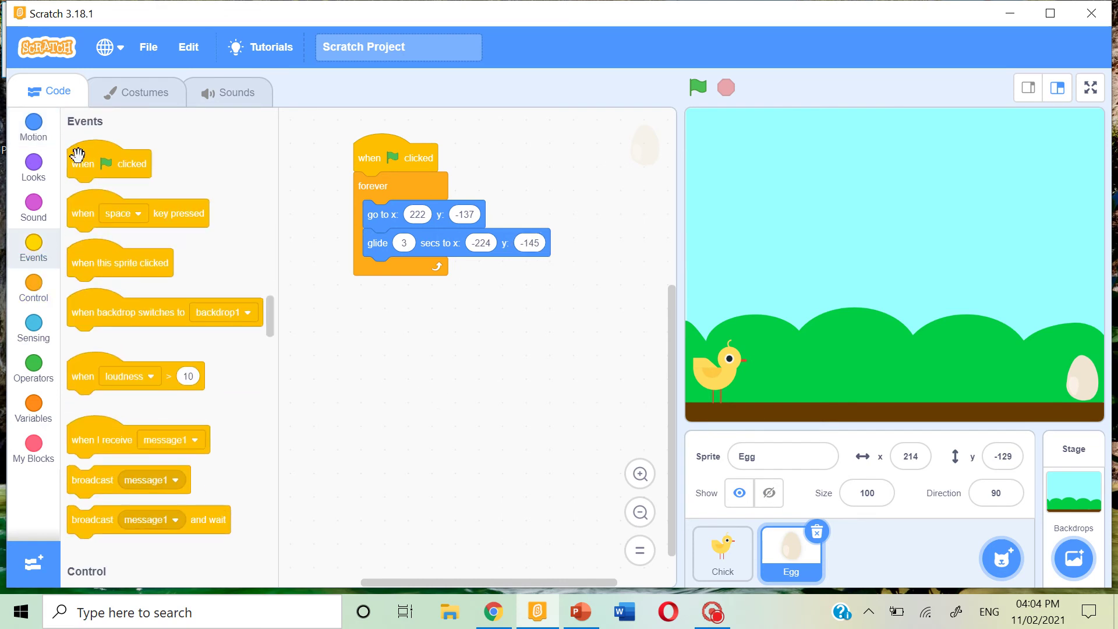
drag(78, 162, 341, 316)
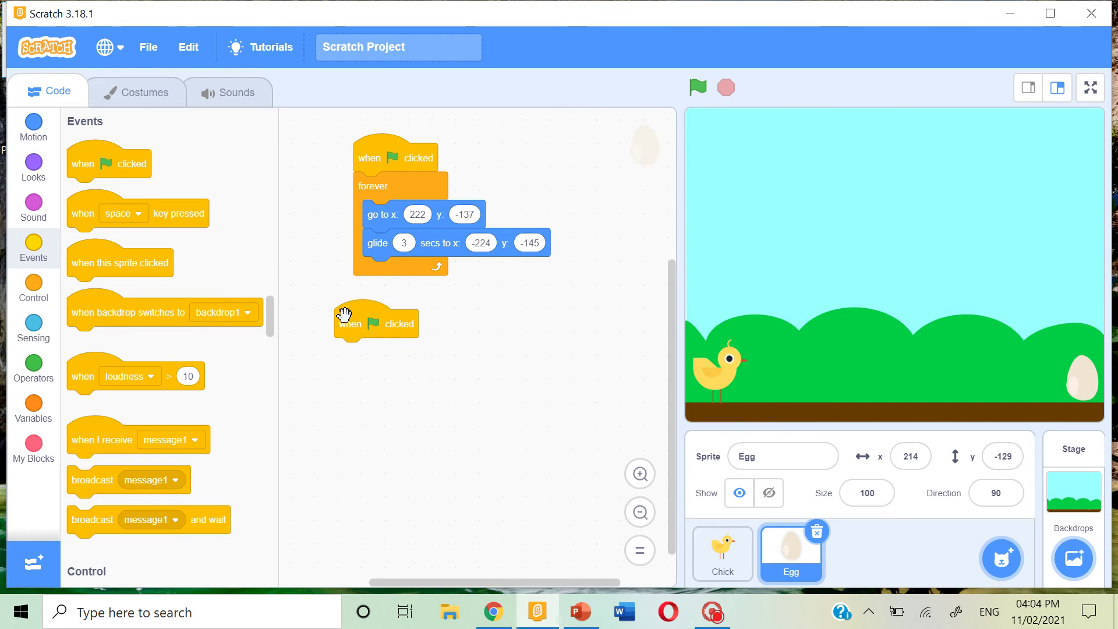
click(42, 297)
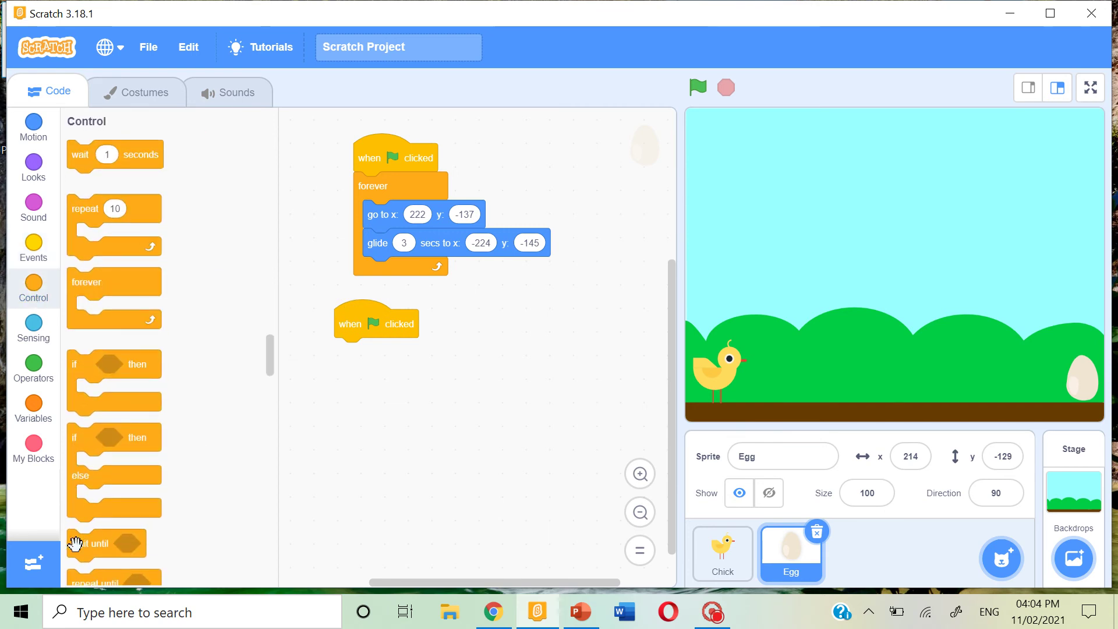
mouse_move(77, 541)
mouse_down()
mouse_move(332, 386)
mouse_move(341, 347)
mouse_up()
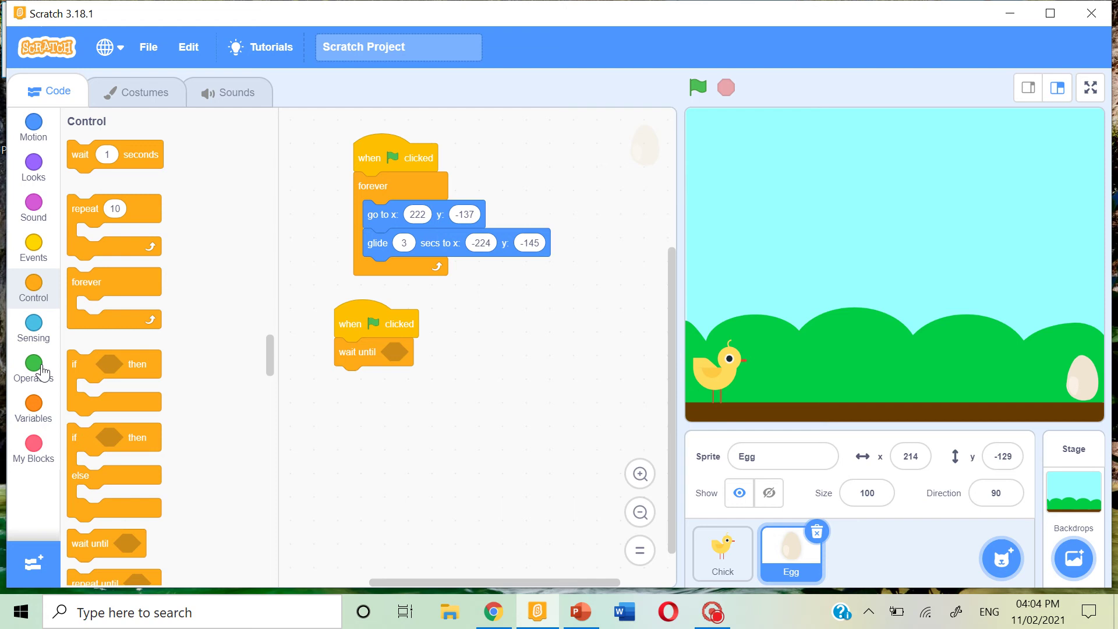
click(35, 327)
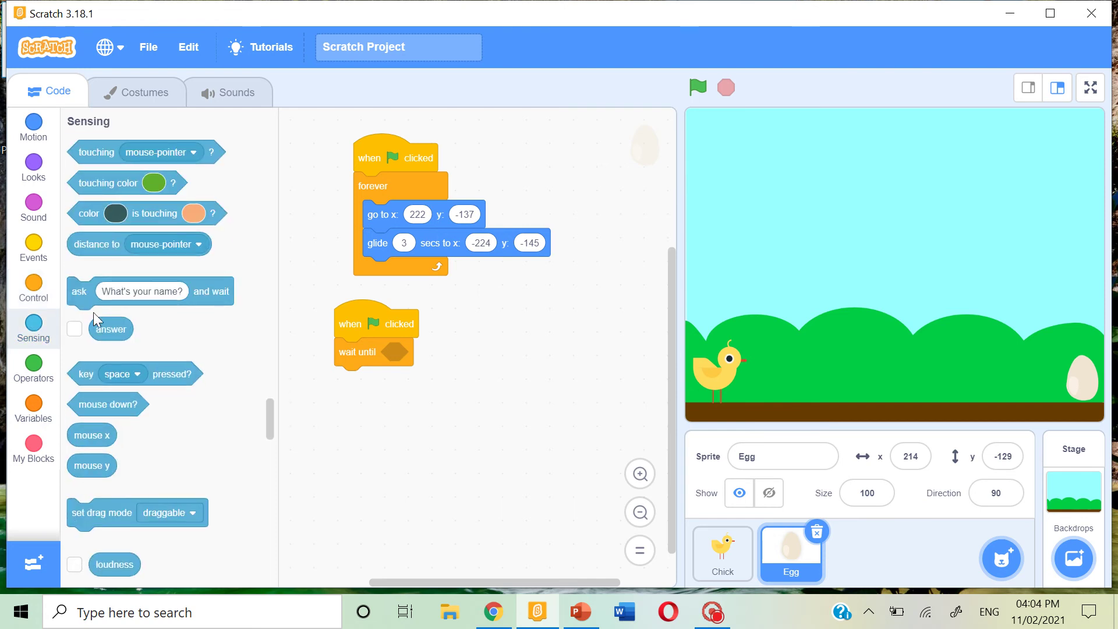
drag(91, 146, 436, 357)
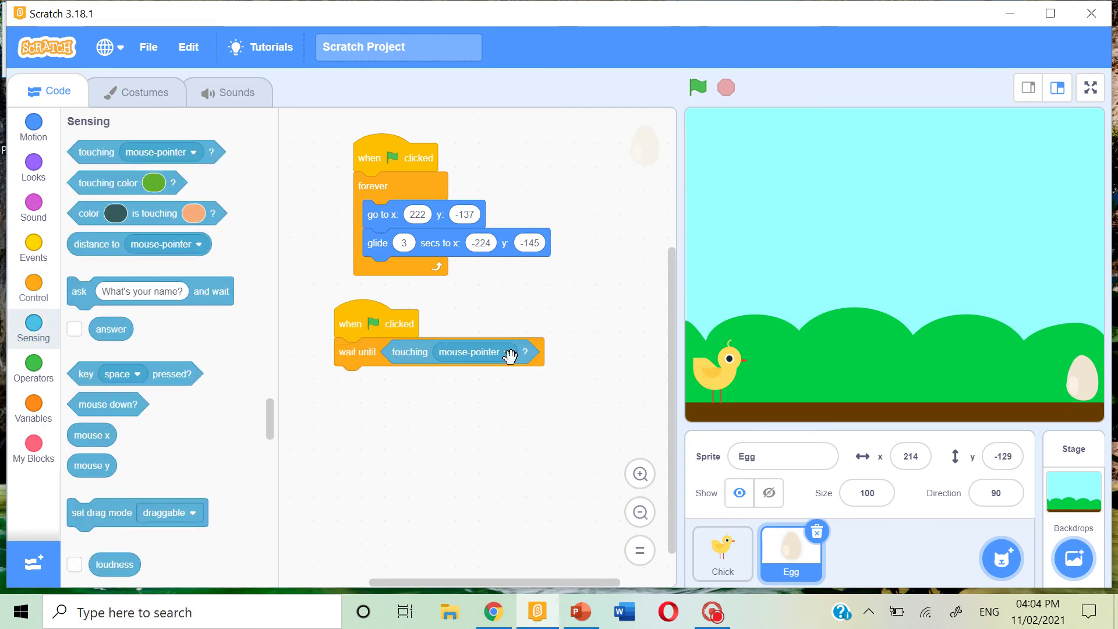
click(507, 352)
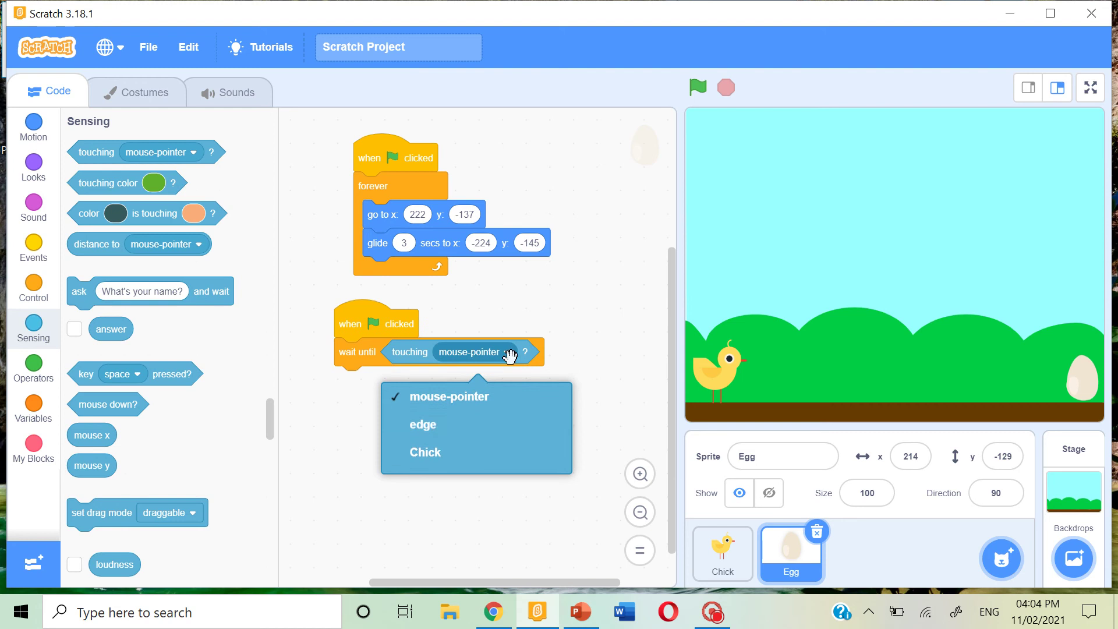
click(452, 454)
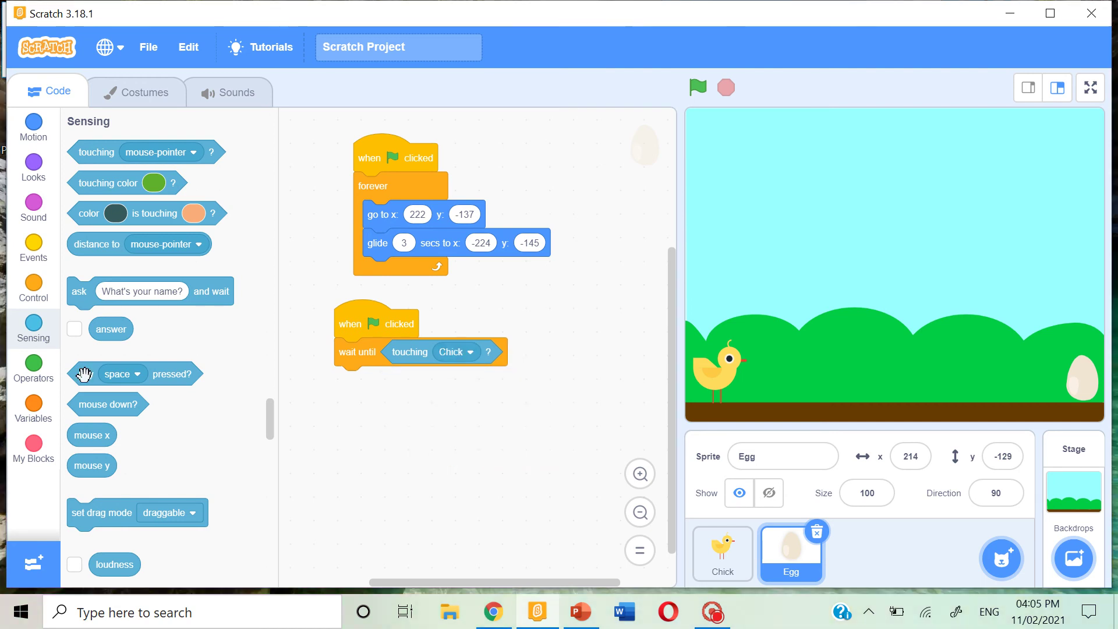
Finish it with stop all, test the collision, and return the egg to the right edge.
click(31, 297)
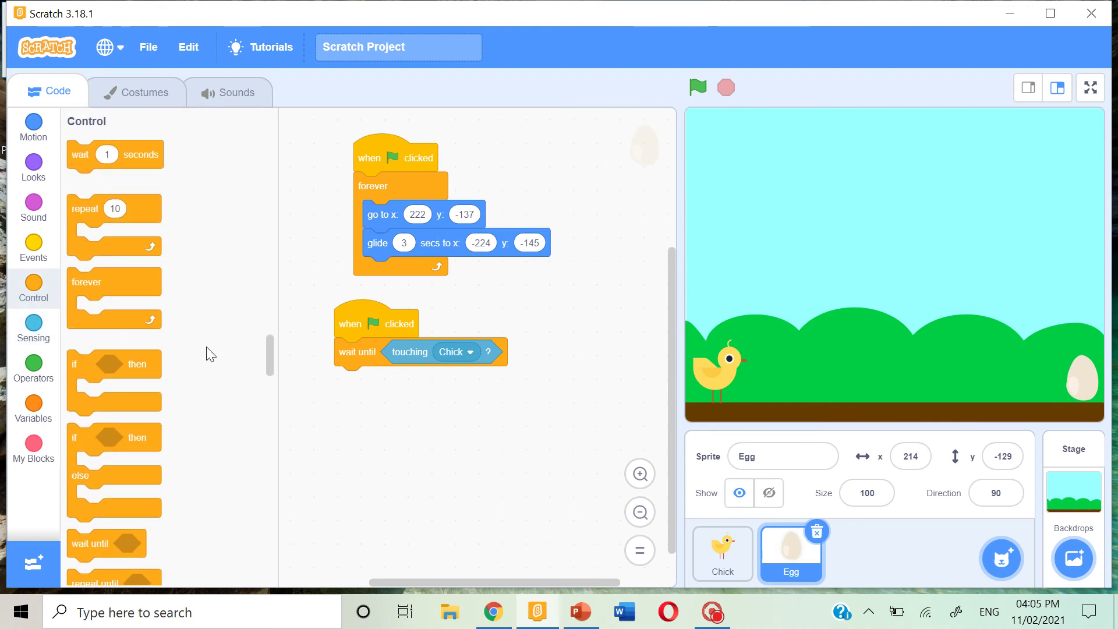
drag(270, 361, 272, 377)
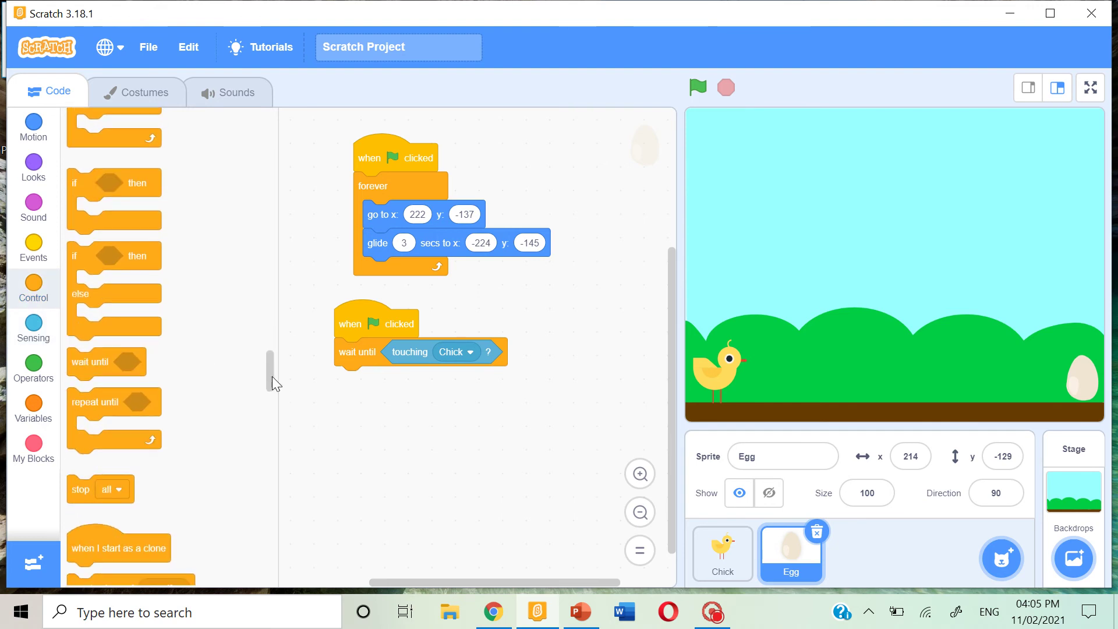
drag(77, 487, 355, 381)
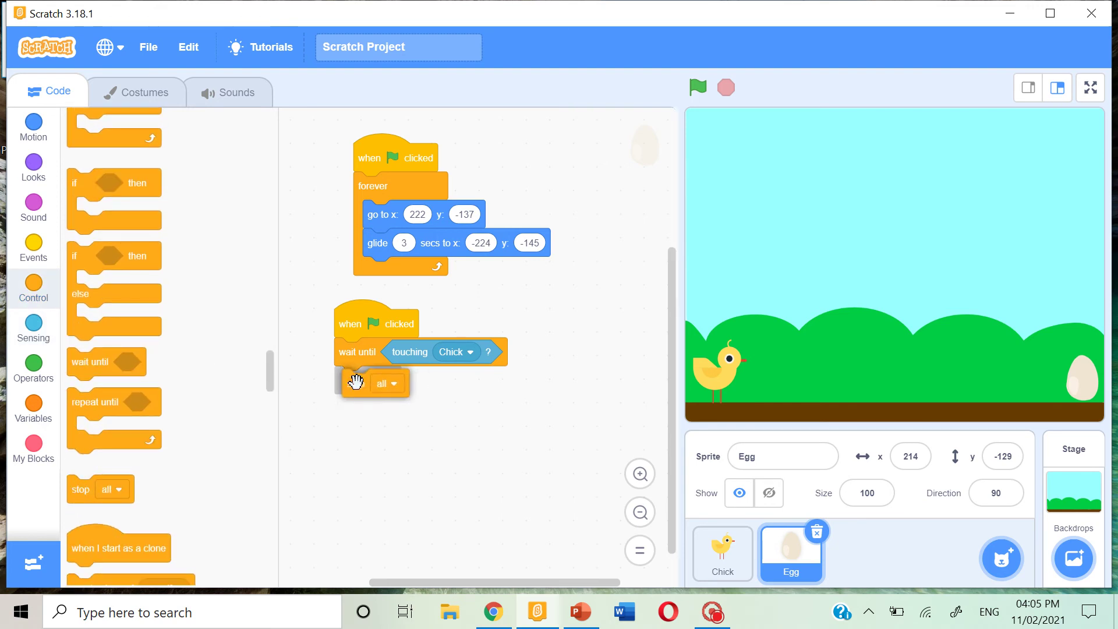
click(695, 90)
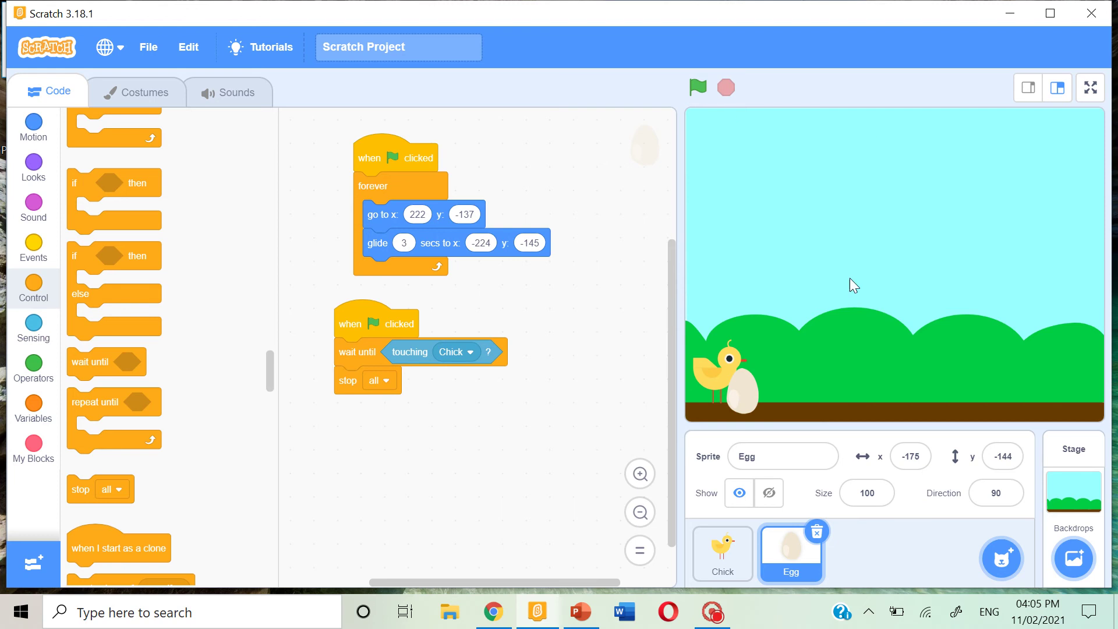
mouse_move(744, 409)
mouse_down()
mouse_move(1080, 387)
mouse_move(1080, 397)
mouse_up()
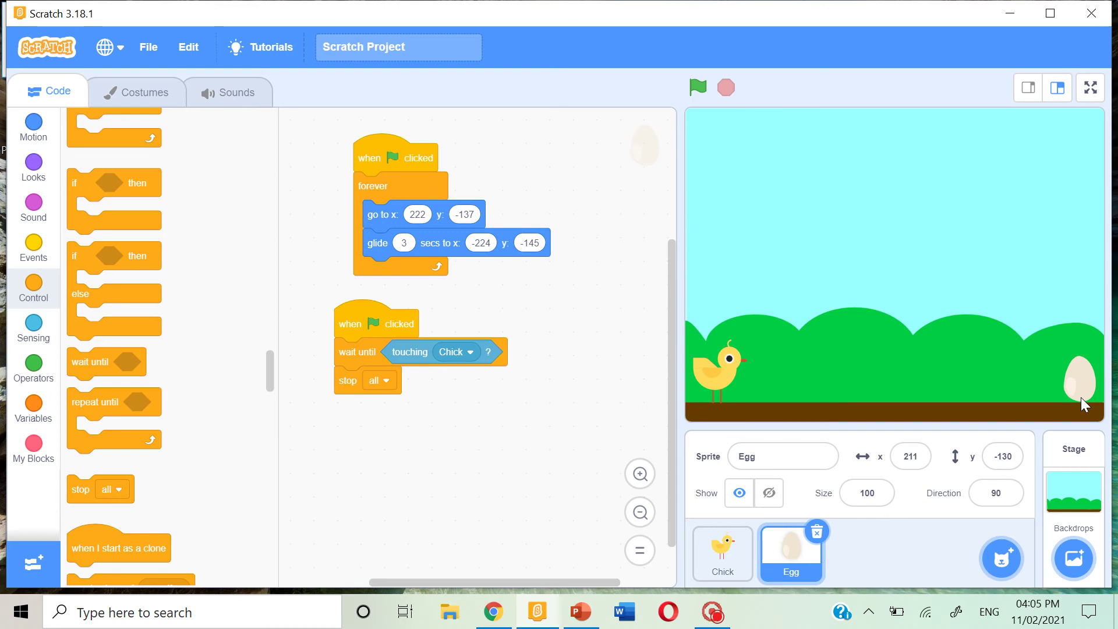
Duplicate the Egg sprite as Egg2 and set it on the ground mid-stage.
right_click(779, 559)
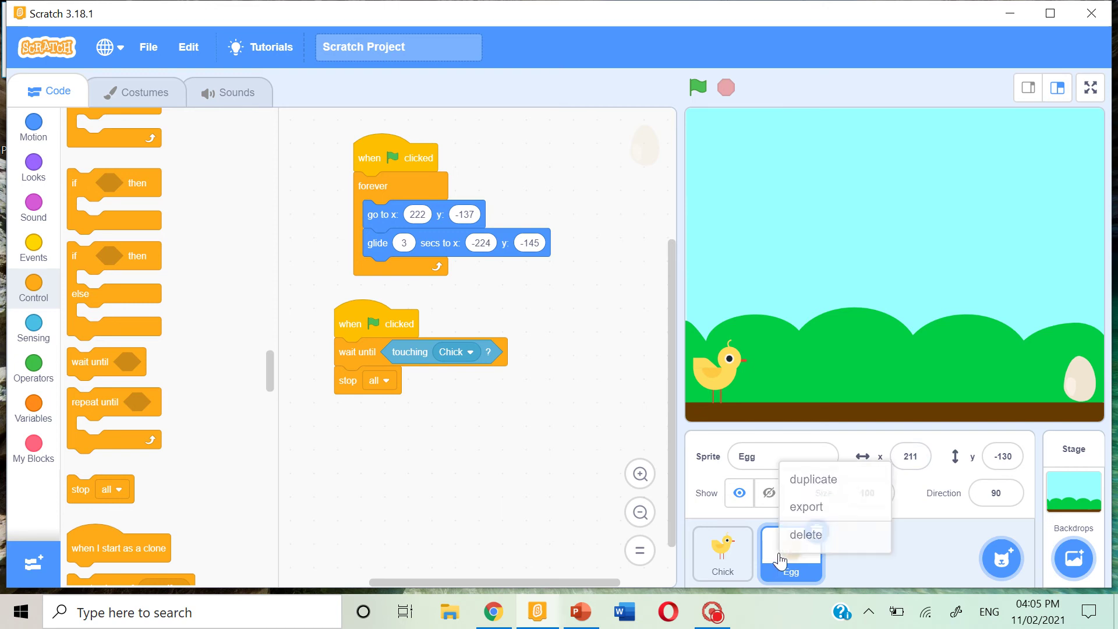
click(804, 480)
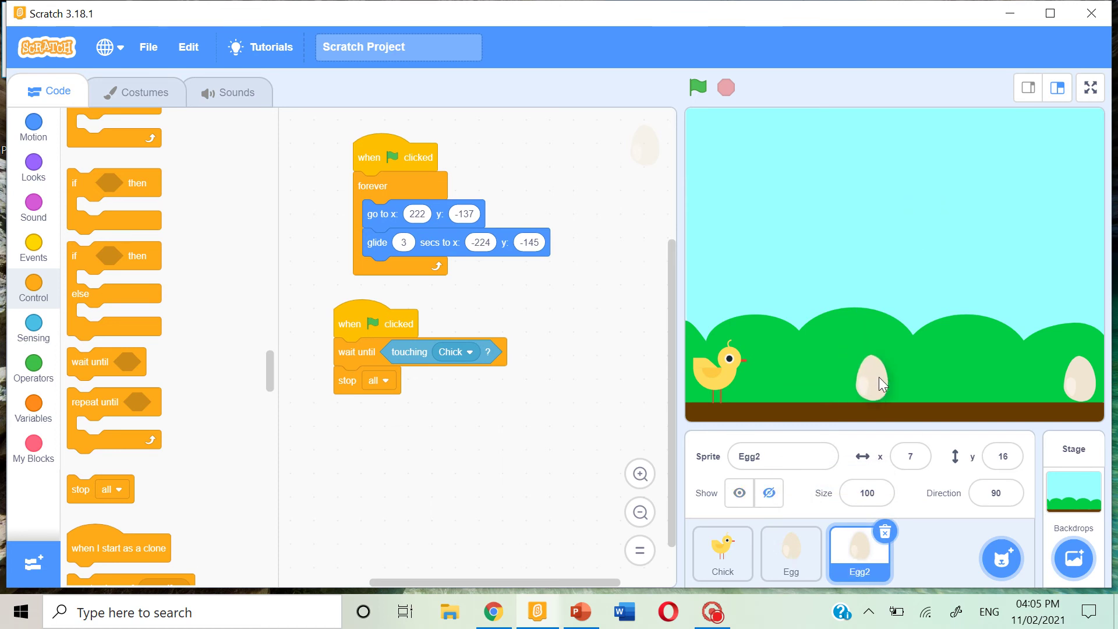
drag(884, 377, 884, 376)
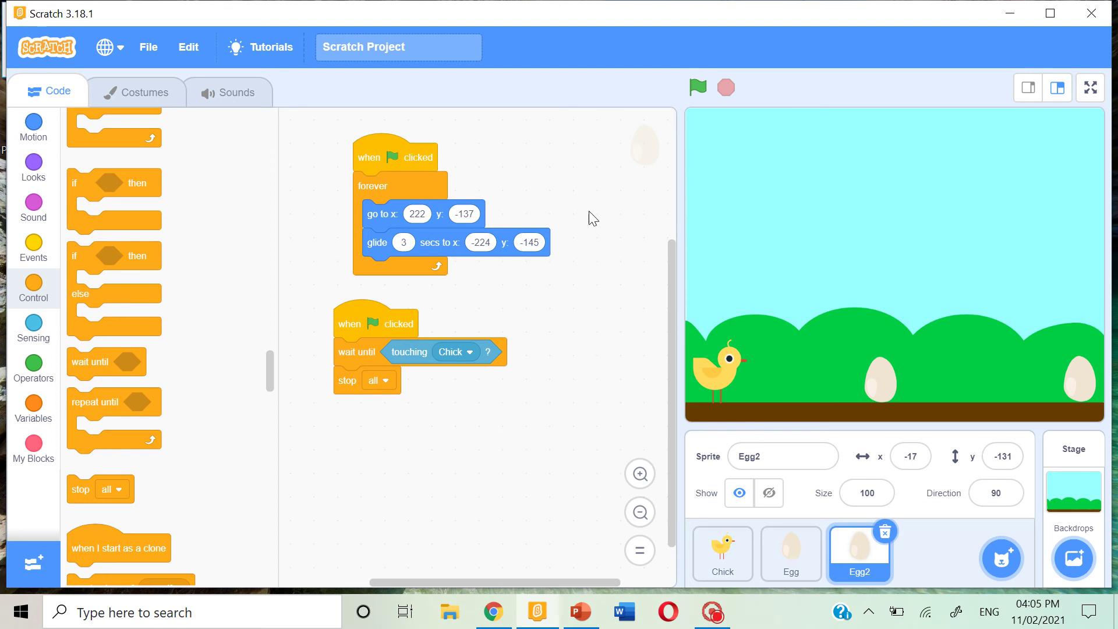
Test both eggs with the green flag and adjust their stage positions.
click(793, 568)
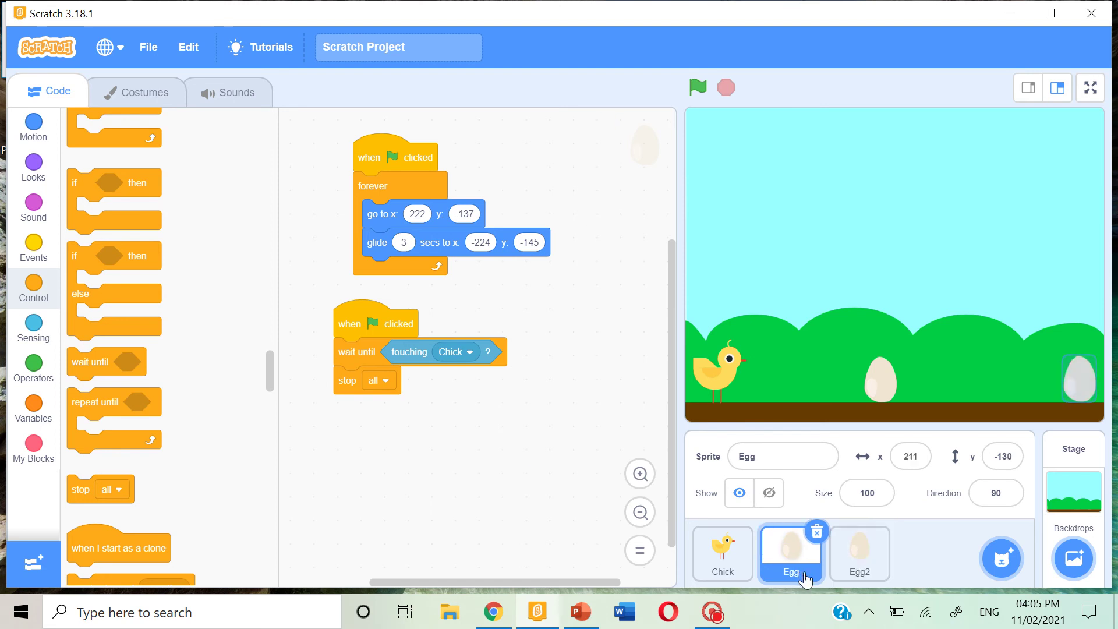
click(853, 572)
click(697, 87)
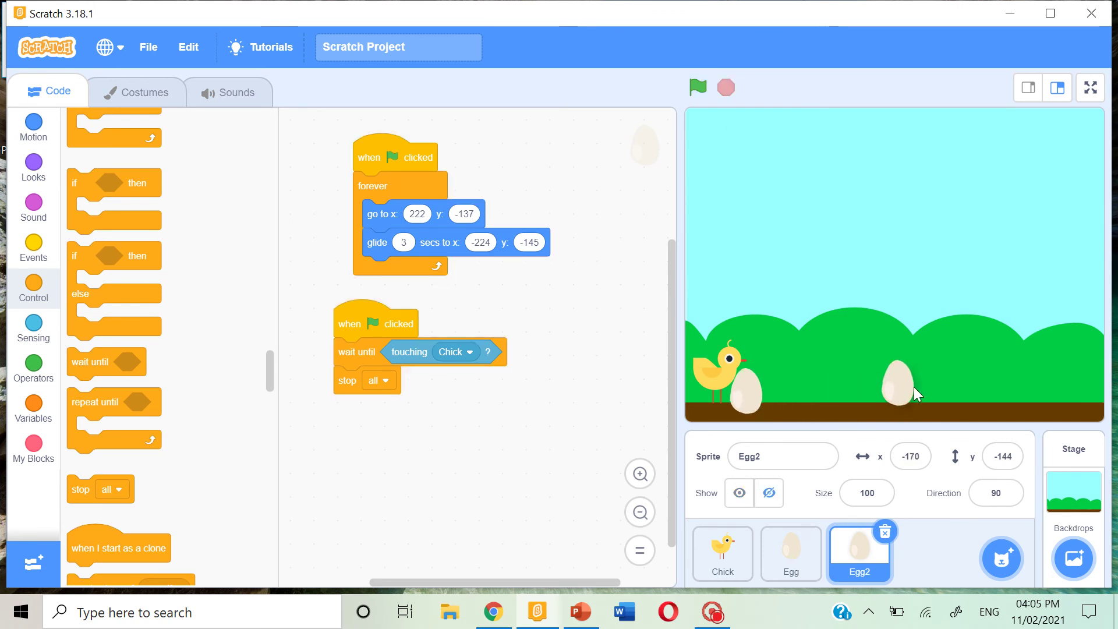
mouse_move(1055, 383)
mouse_down()
mouse_move(1068, 388)
mouse_move(1043, 389)
mouse_up()
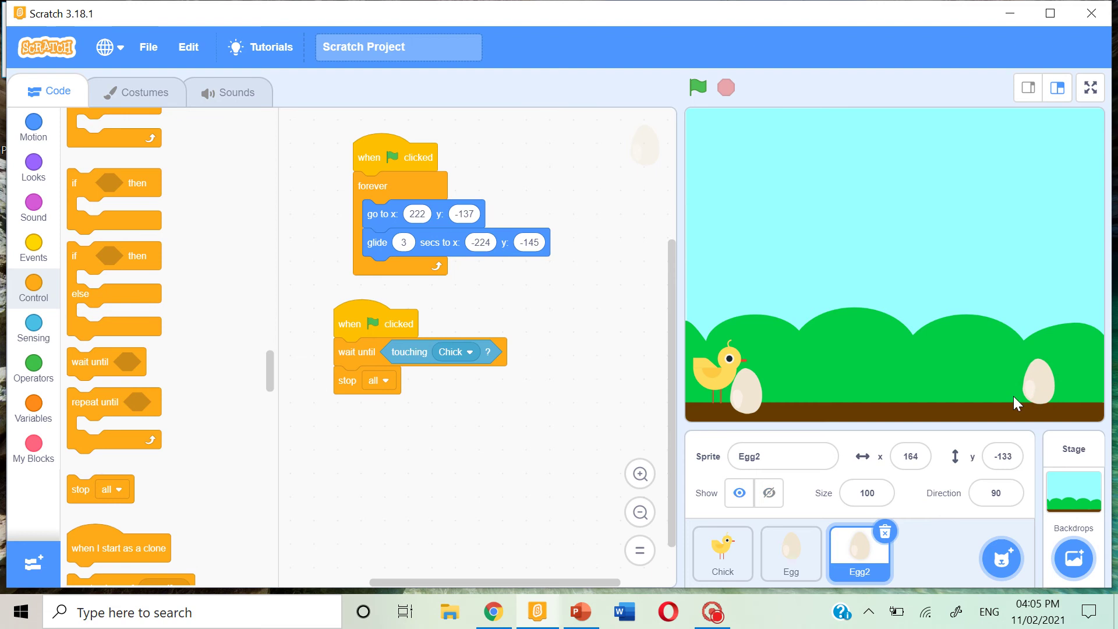
mouse_move(747, 390)
mouse_down()
mouse_move(871, 374)
mouse_move(850, 379)
mouse_up()
click(861, 554)
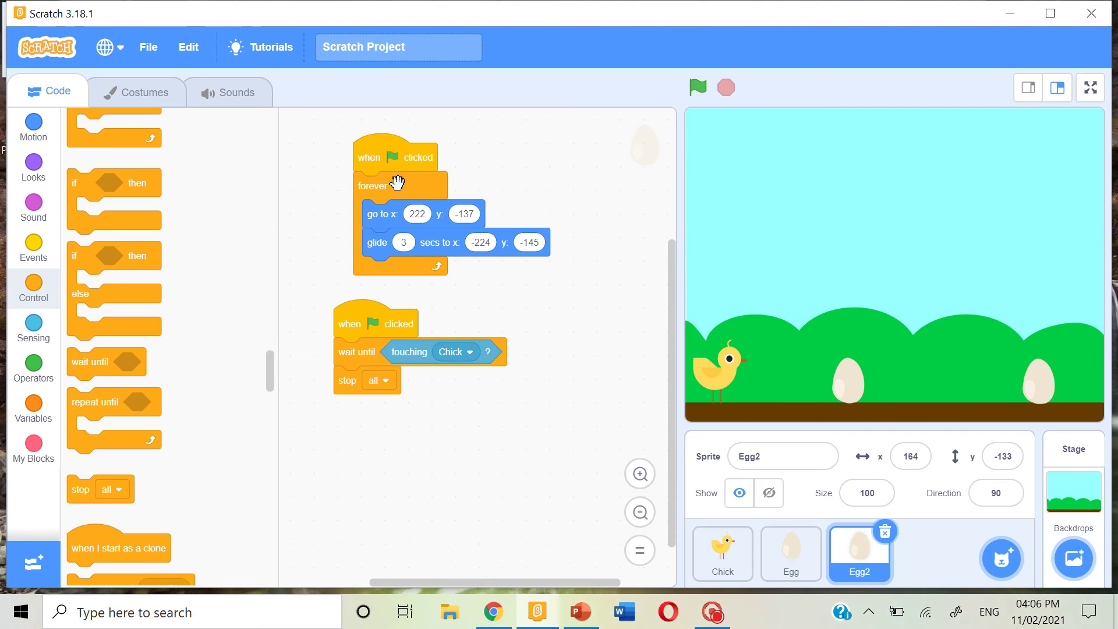
Insert hide, wait 1 second and show at the top of Egg2's flag script.
click(33, 166)
scroll(128, 349, down, 1)
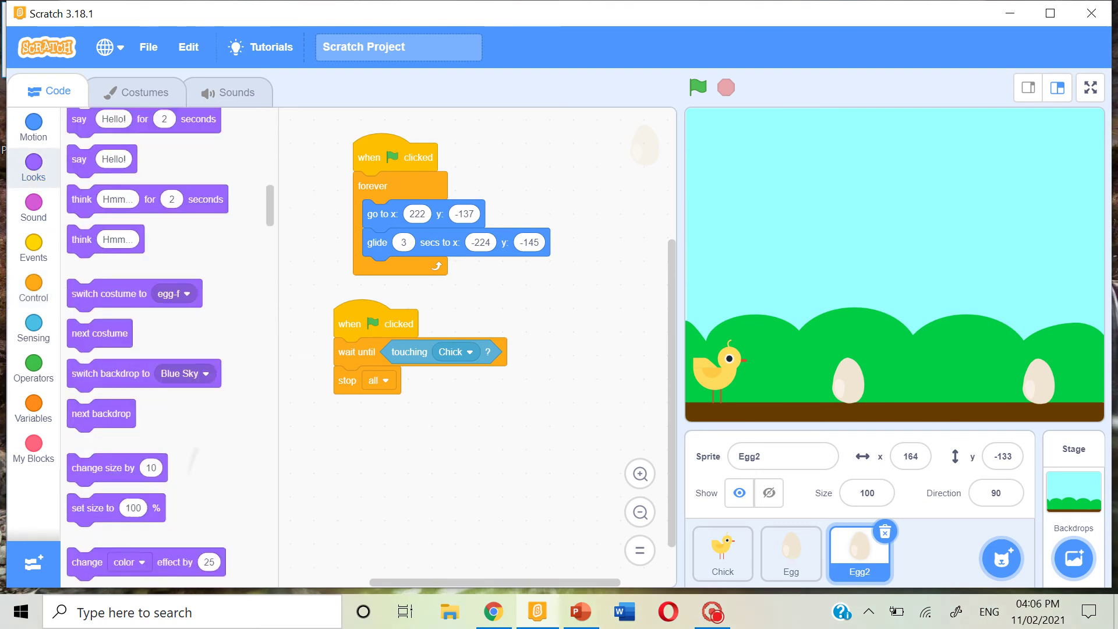
scroll(128, 348, down, 2)
scroll(129, 348, down, 3)
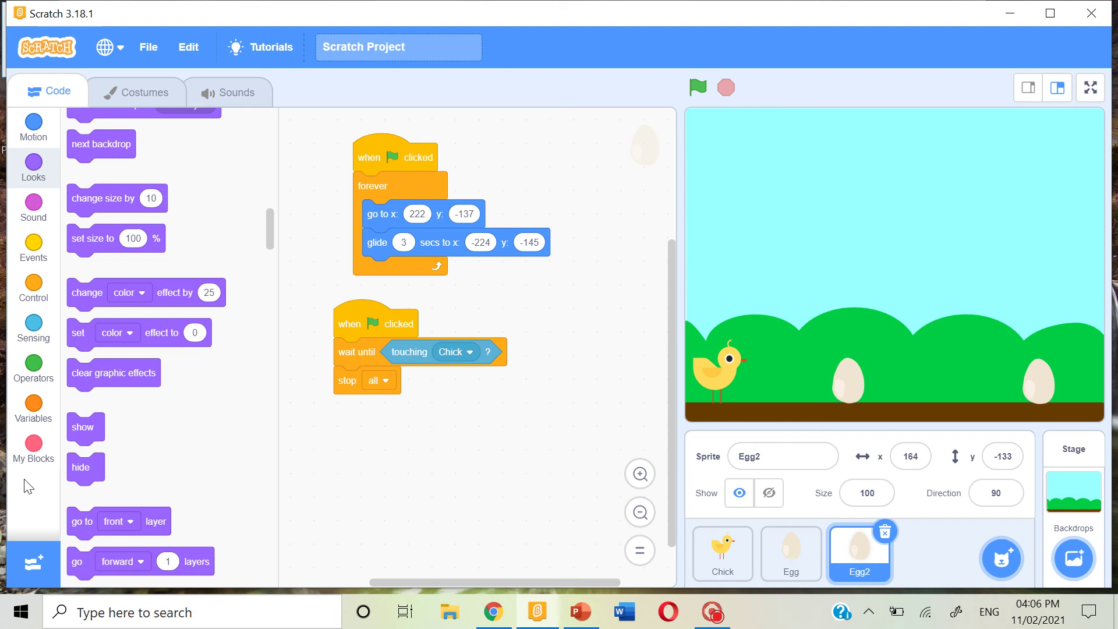
mouse_move(82, 466)
mouse_down()
mouse_move(375, 159)
mouse_move(371, 187)
mouse_up()
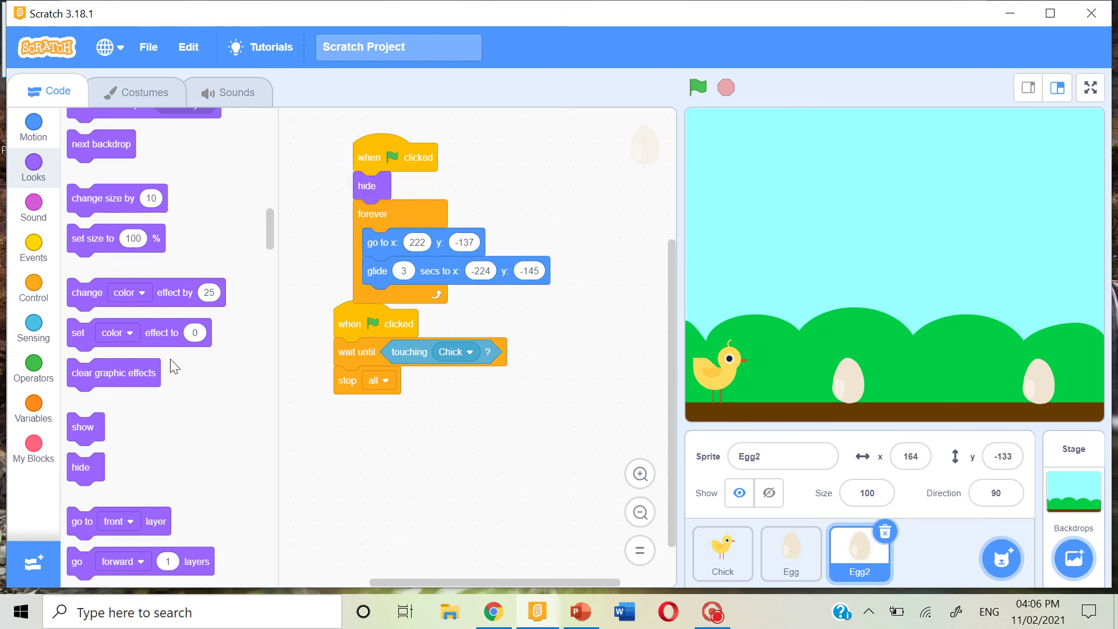
drag(88, 425, 370, 215)
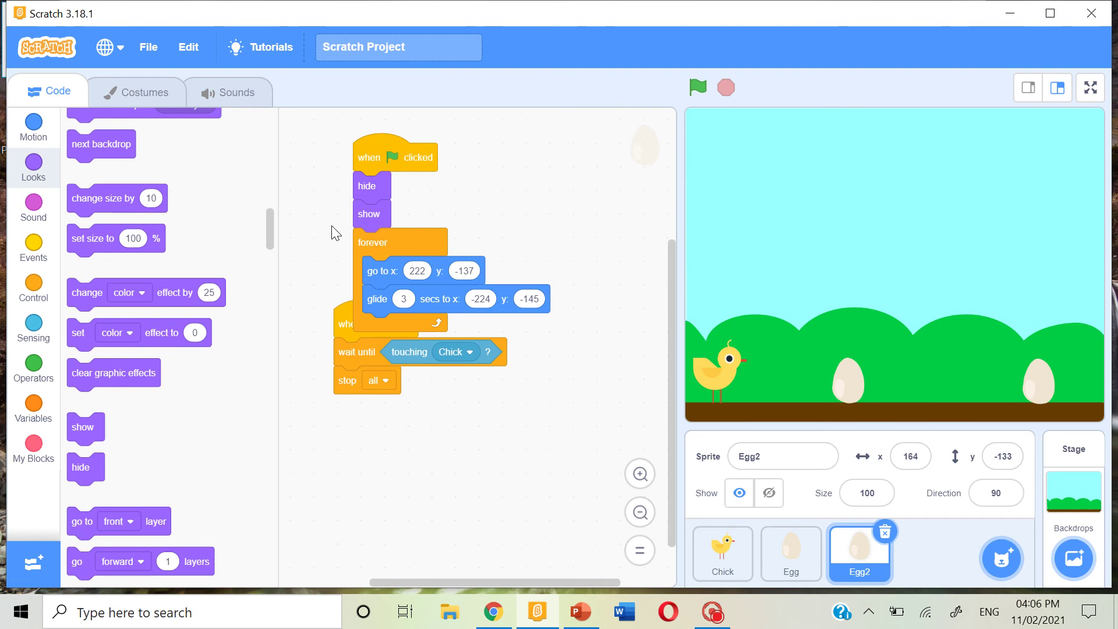
click(34, 286)
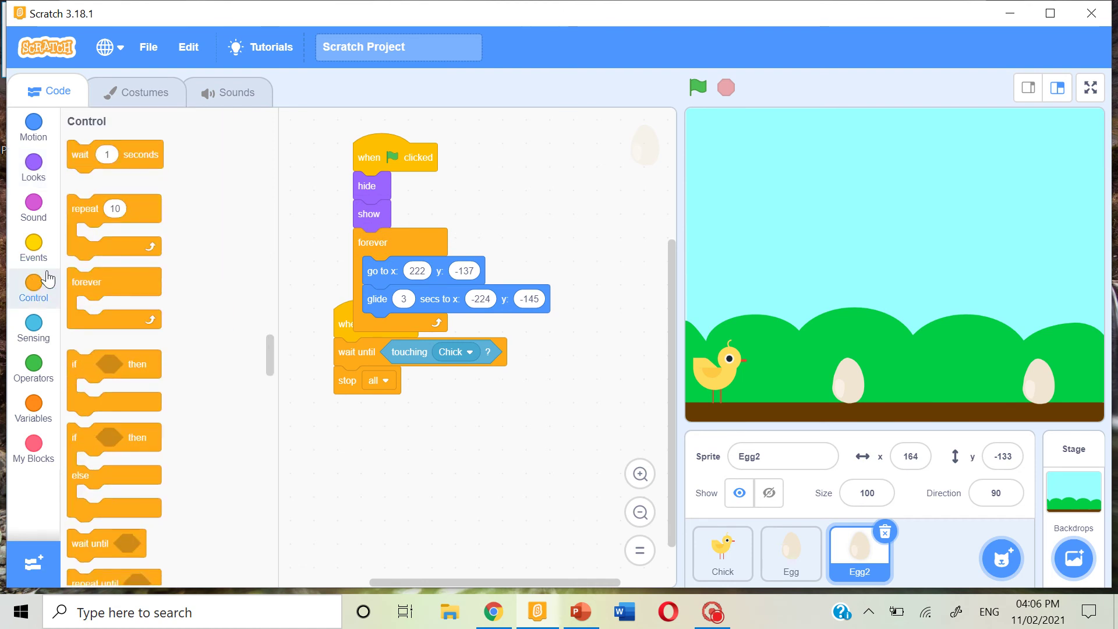
mouse_move(78, 154)
mouse_down()
mouse_move(304, 227)
mouse_move(367, 219)
mouse_up()
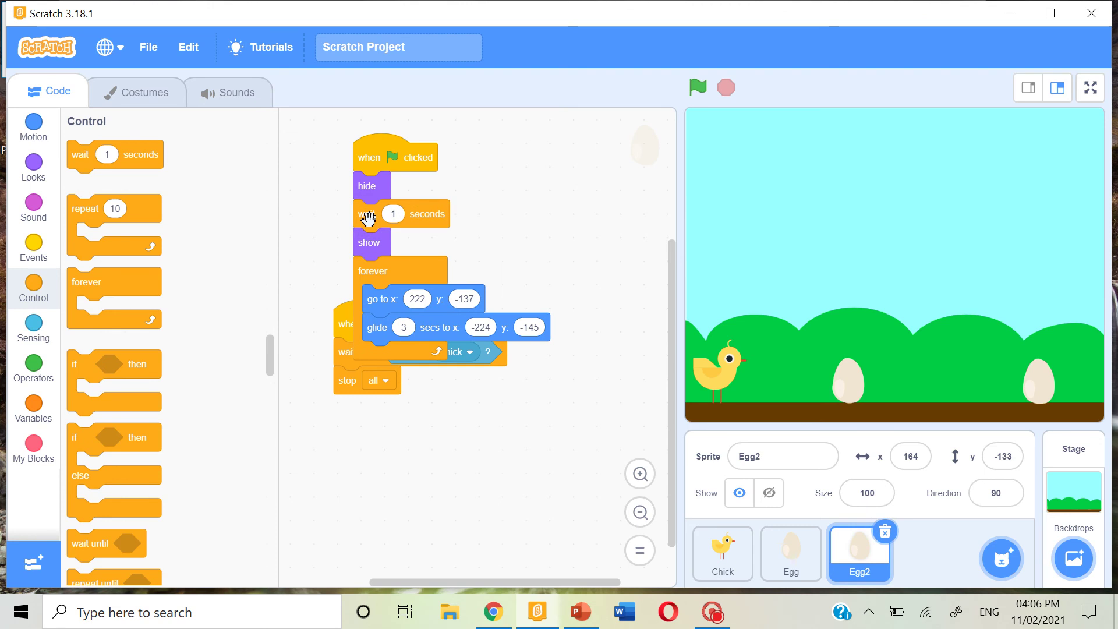
Test the delayed egg twice, nudge both eggs right, and select the Chick.
click(694, 91)
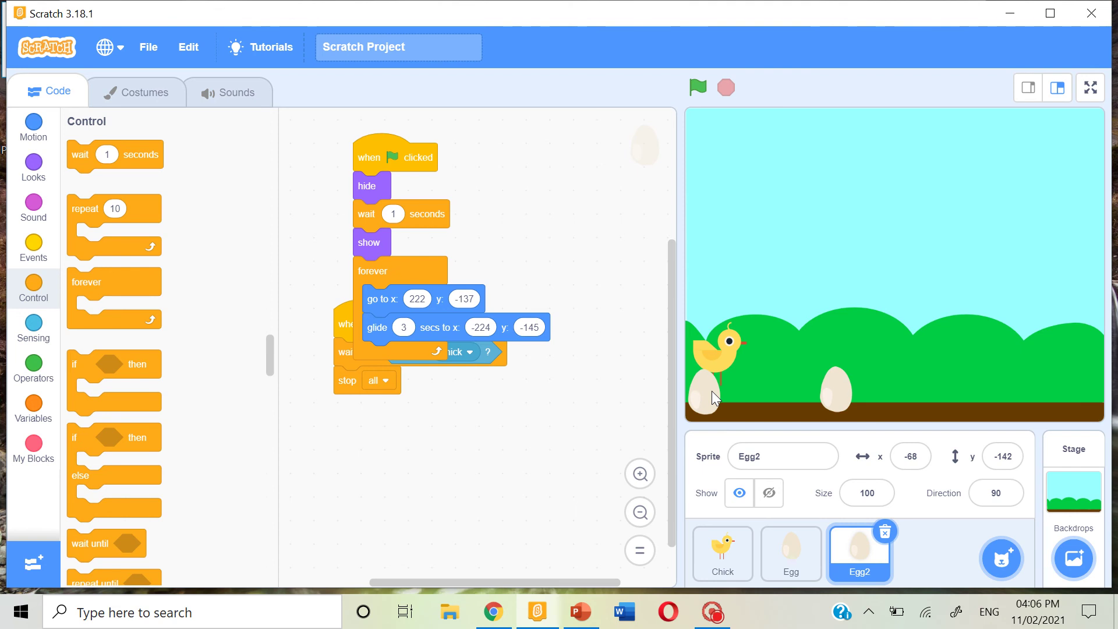
click(697, 89)
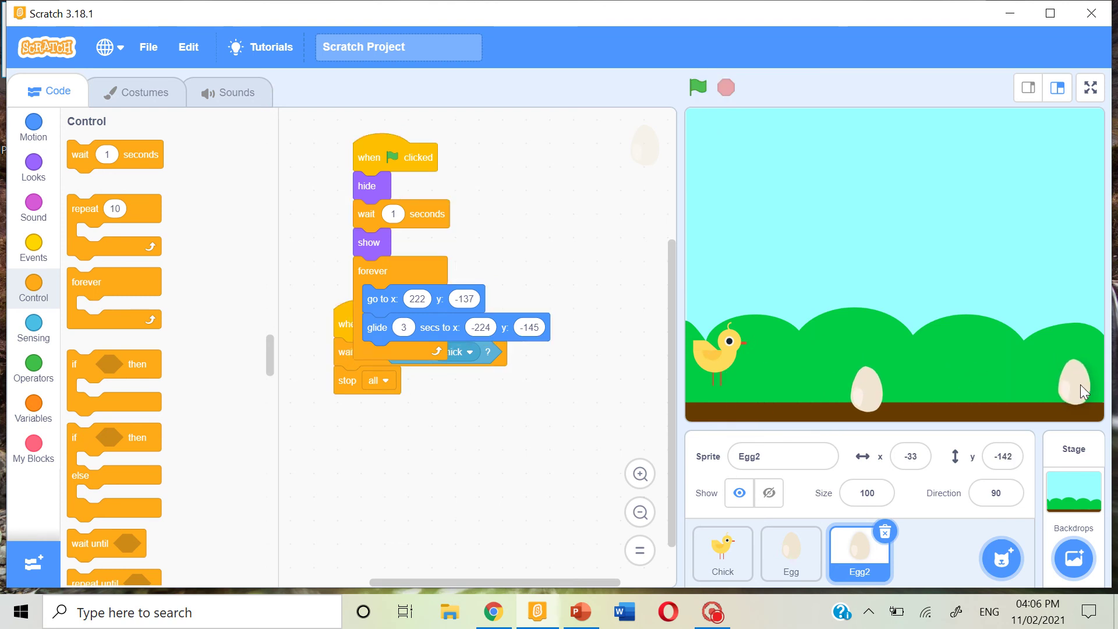
drag(1054, 381, 1074, 383)
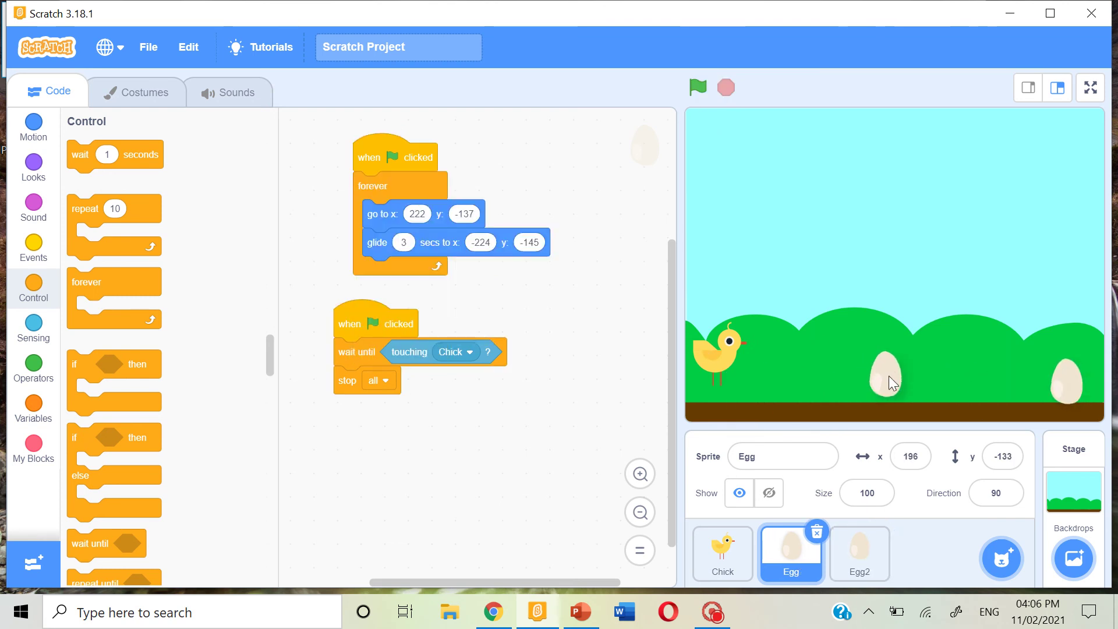
drag(871, 387, 888, 389)
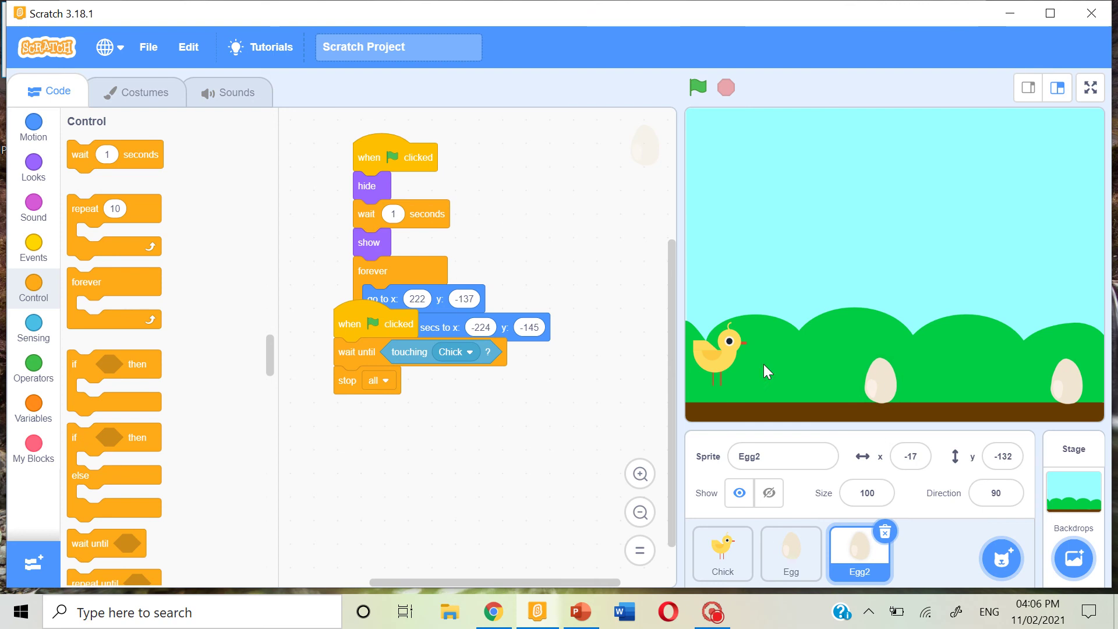
click(721, 365)
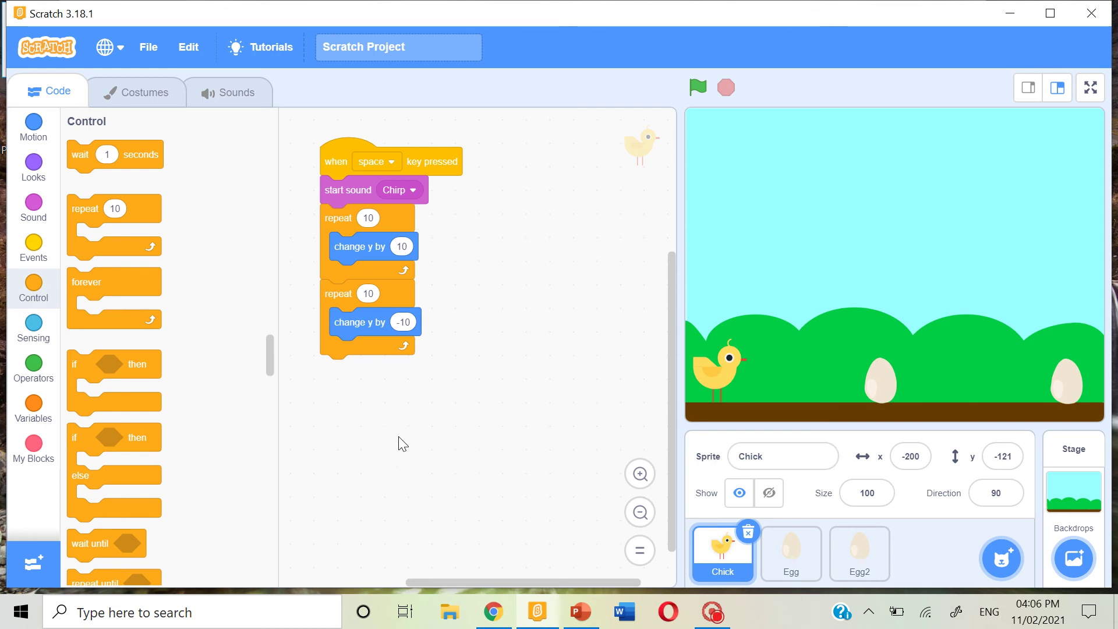
Add a Chick flag script with go to x -200, y -123.
click(33, 250)
drag(70, 163, 460, 361)
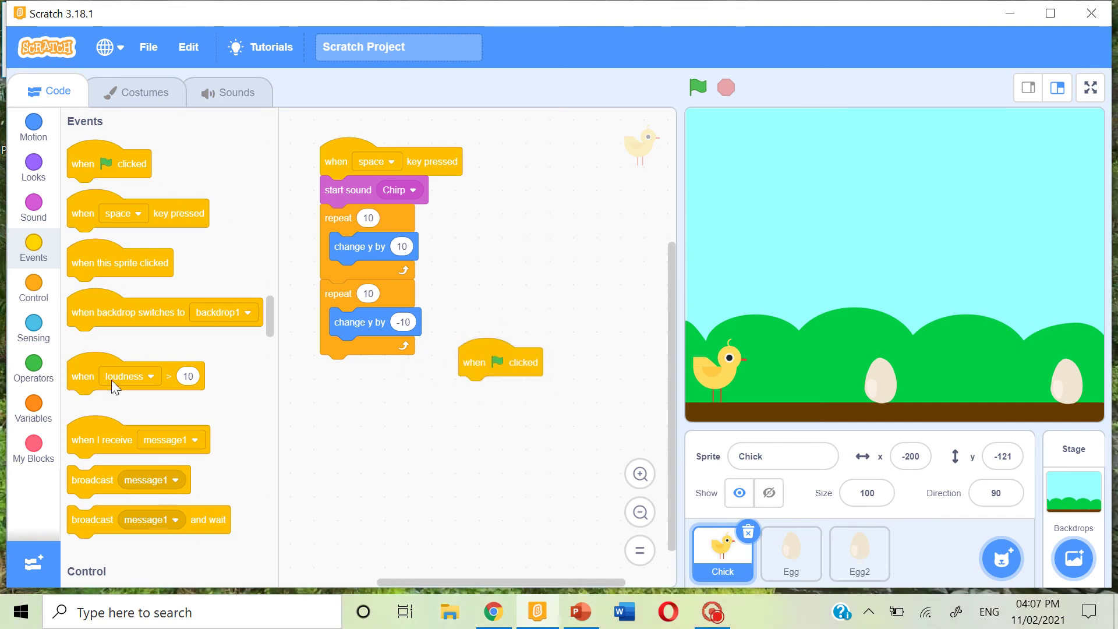
click(35, 131)
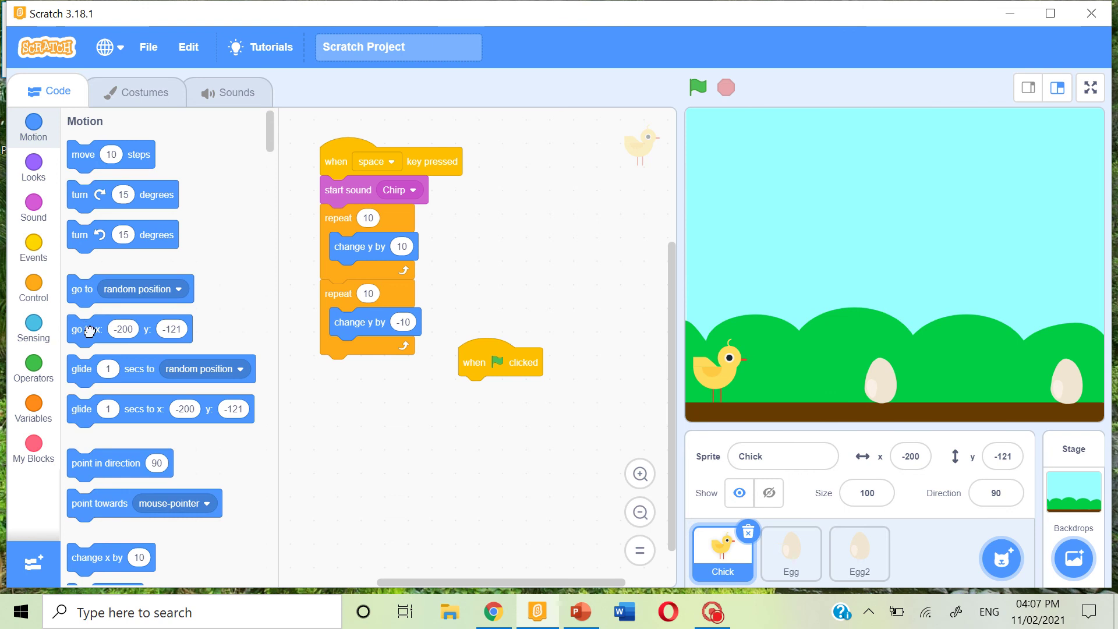
drag(84, 328, 472, 399)
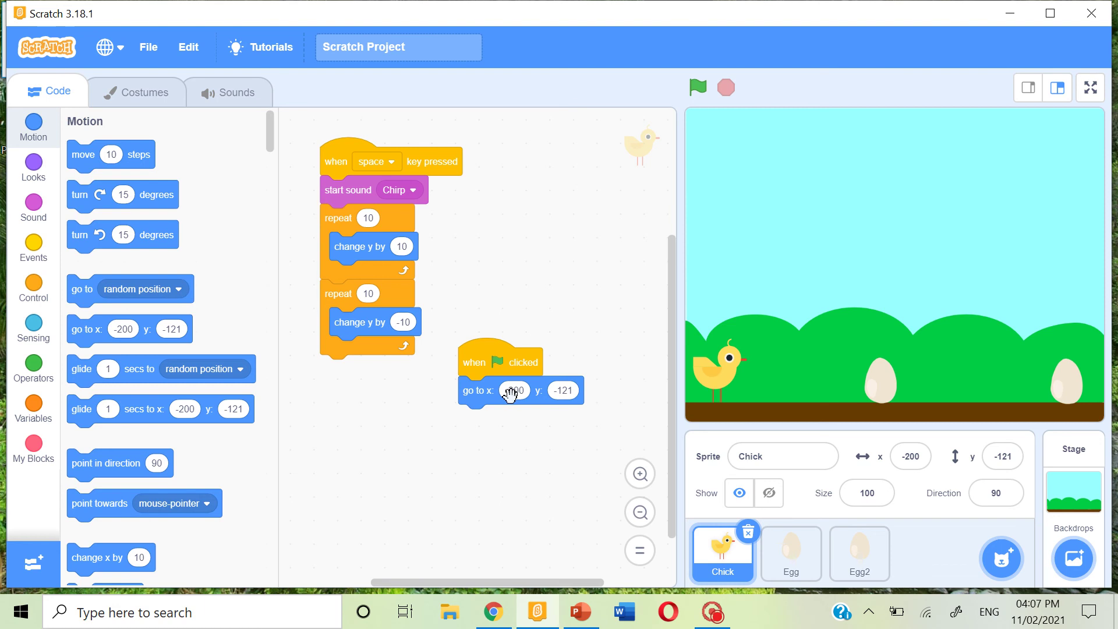
click(564, 391)
click(571, 392)
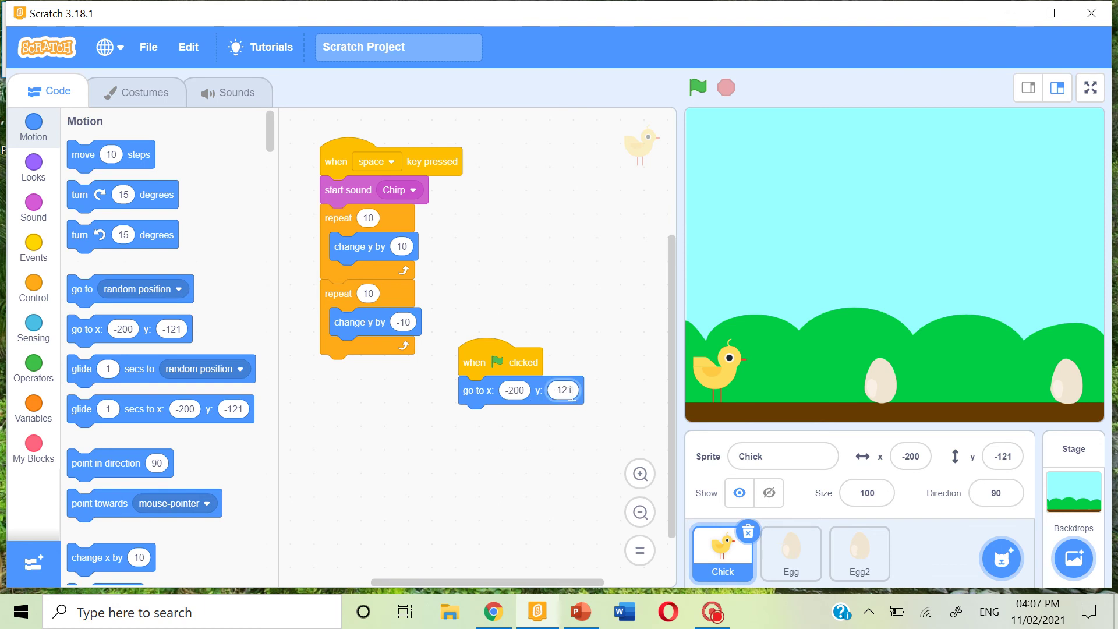
text(3)
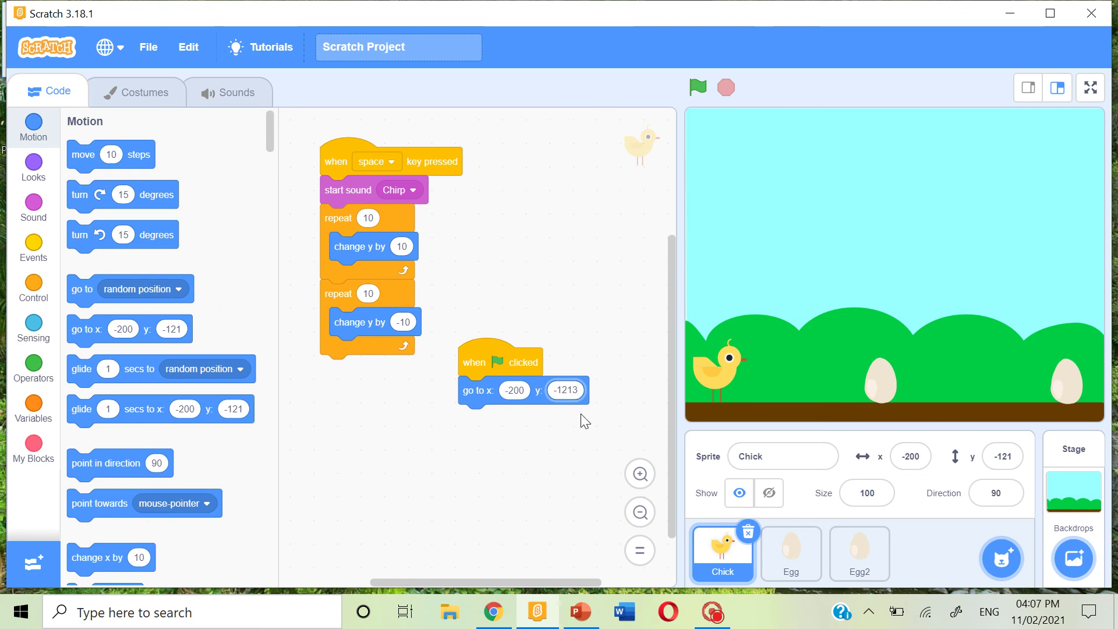
key(BackSpace)
text(3)
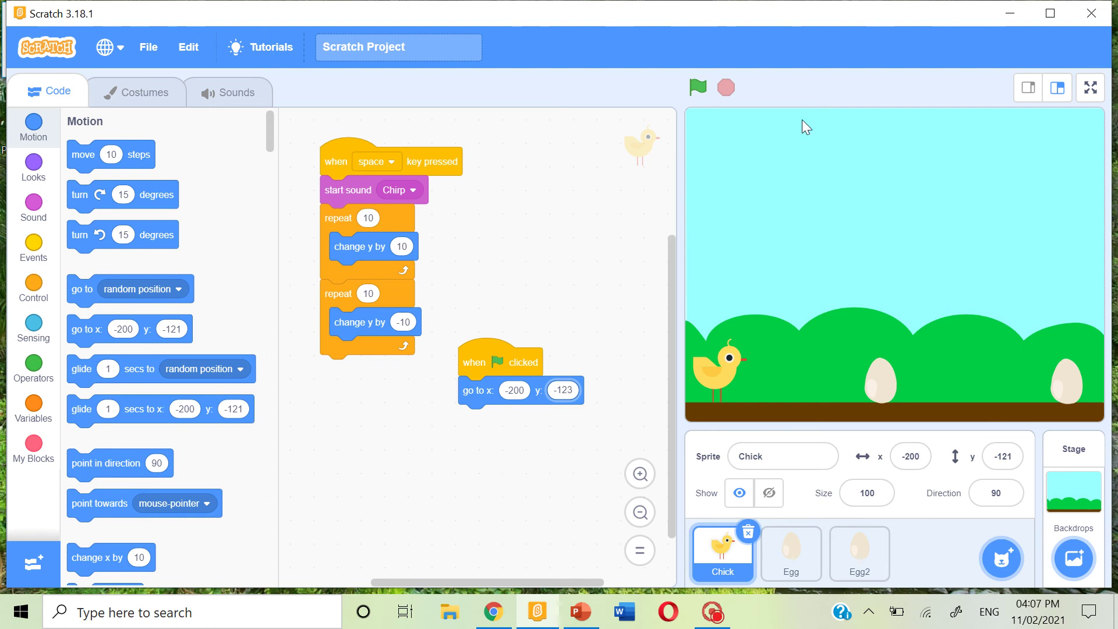
Make a variable named score for all sprites.
click(42, 423)
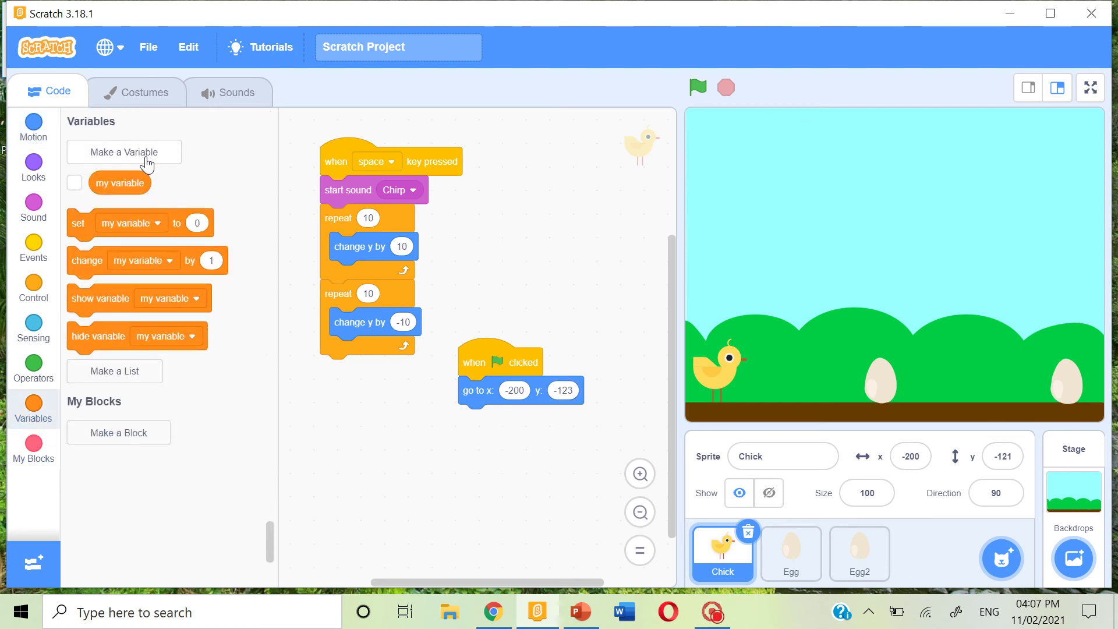
click(145, 159)
text(sc)
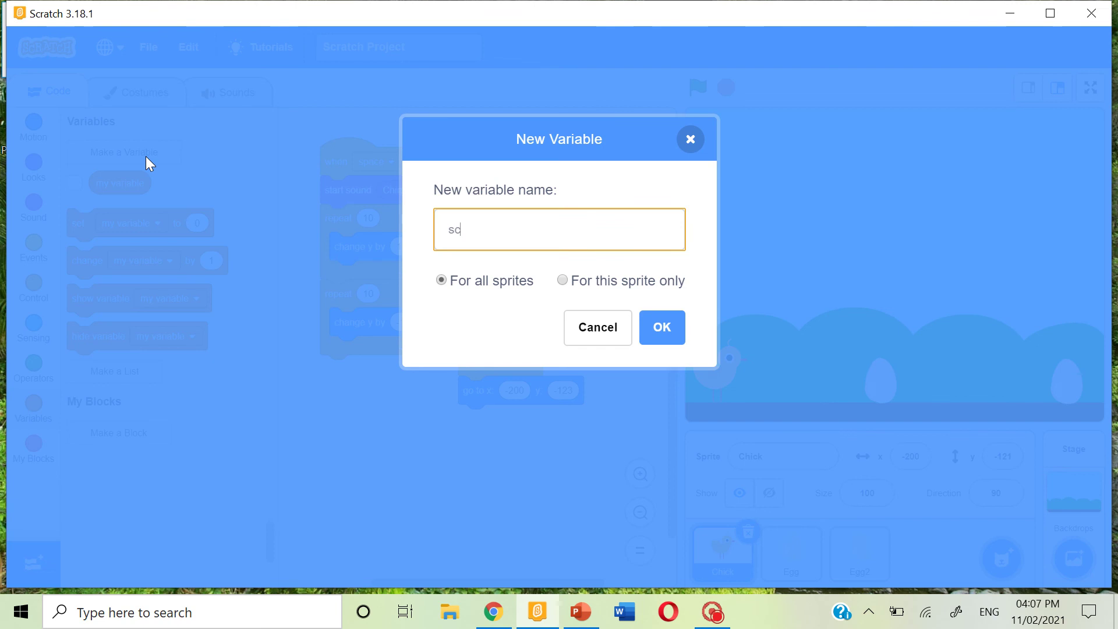
text(ore)
click(652, 331)
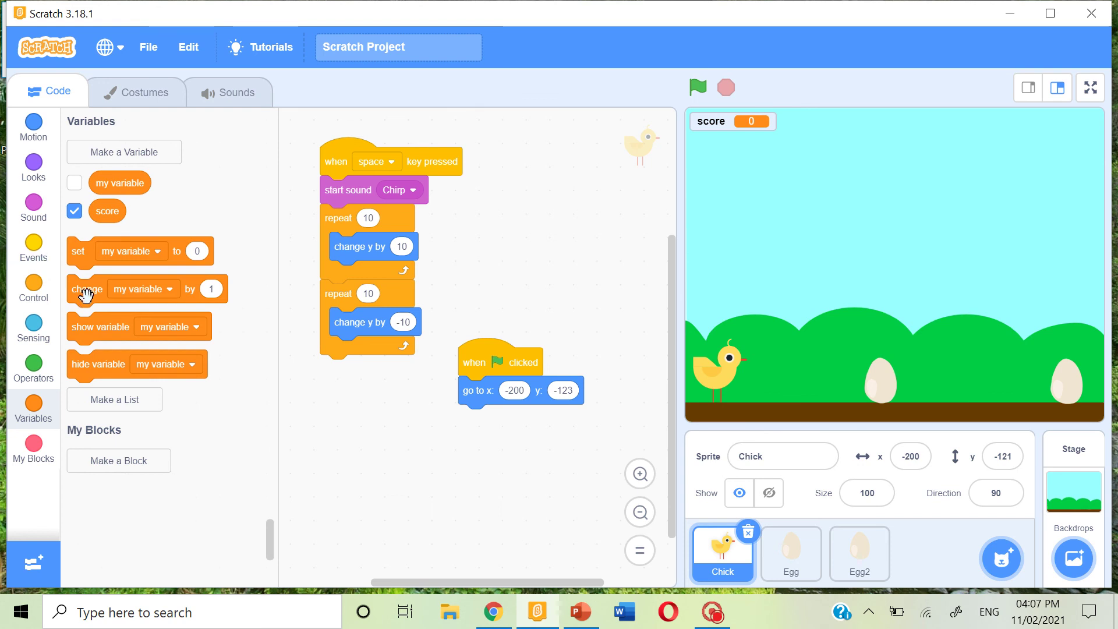
Attach 'change score by 1' below the Chick's jump loops.
drag(86, 294, 342, 389)
drag(516, 362, 564, 340)
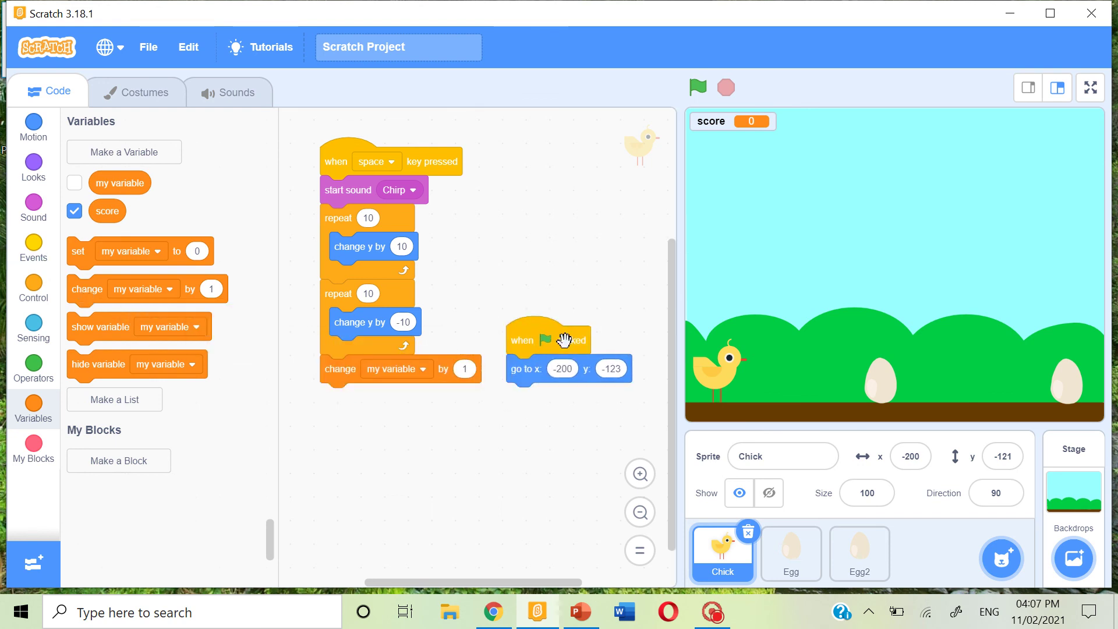
click(421, 368)
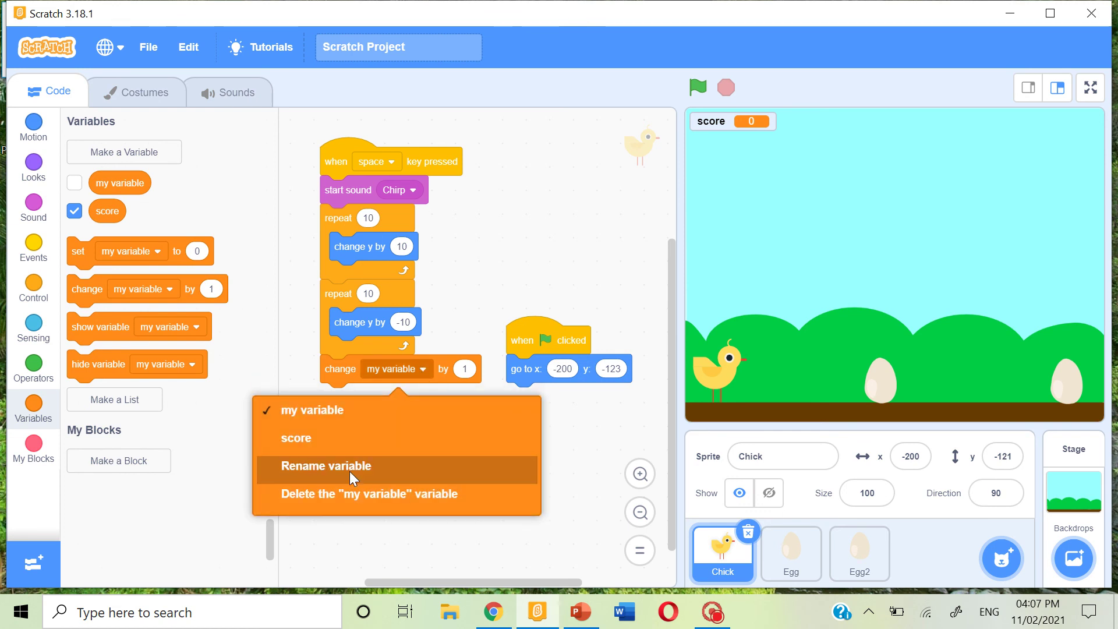
click(337, 450)
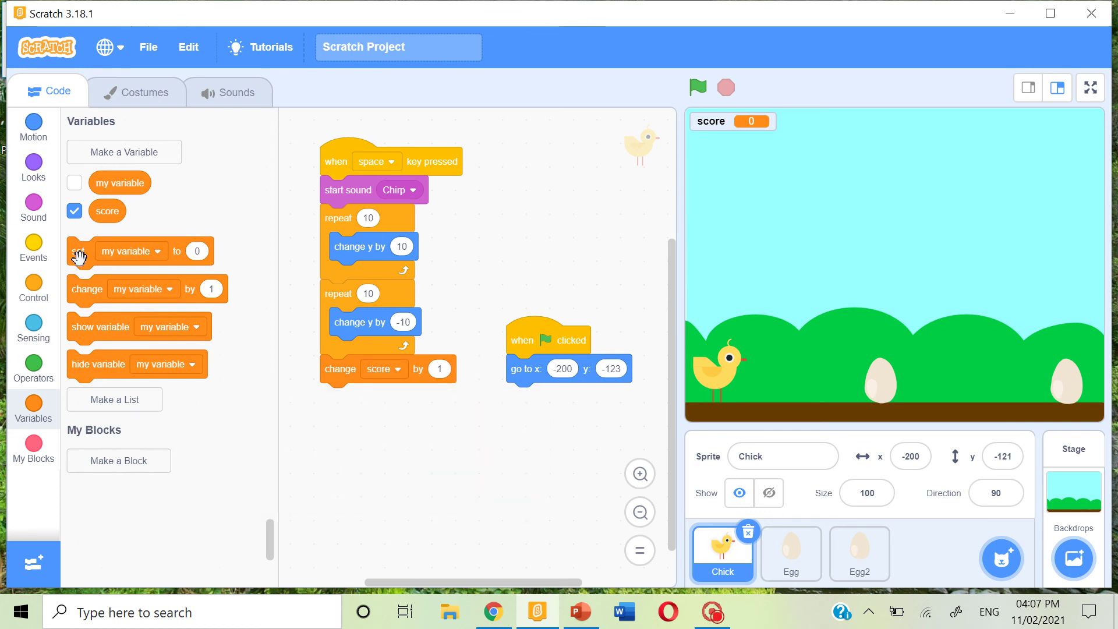
Add 'set score to 0' under the Chick's start-position block.
drag(78, 258, 511, 418)
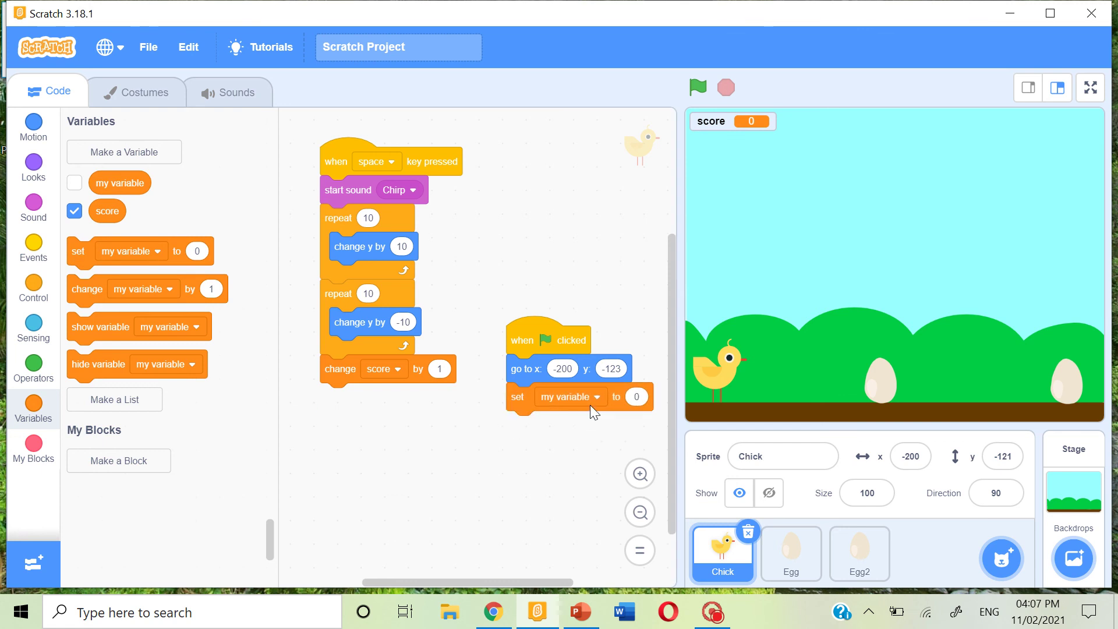
click(591, 403)
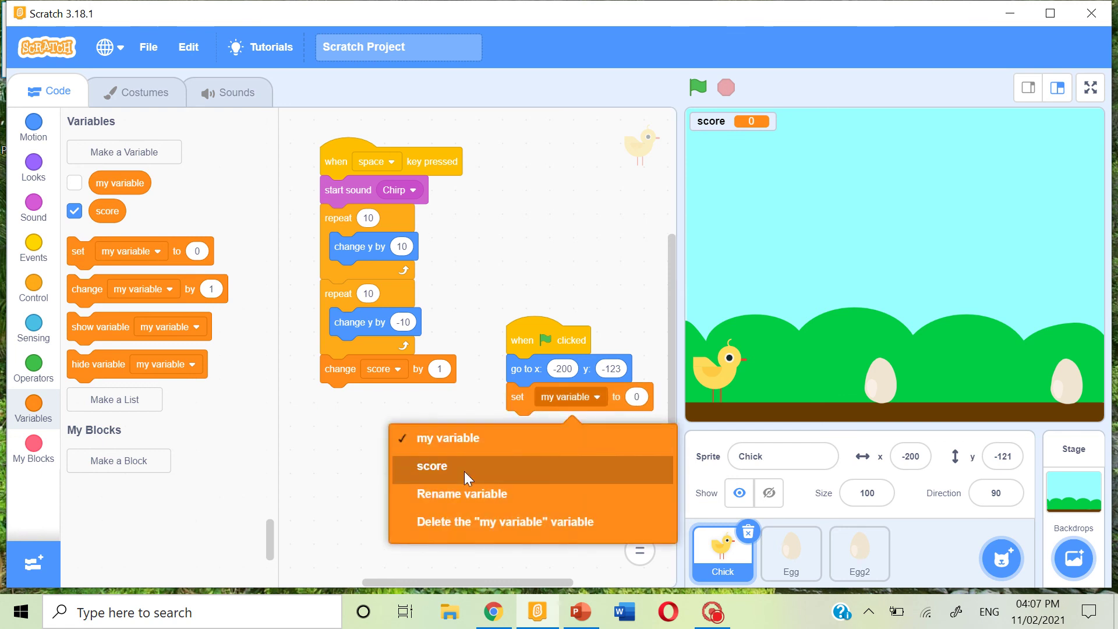
click(464, 469)
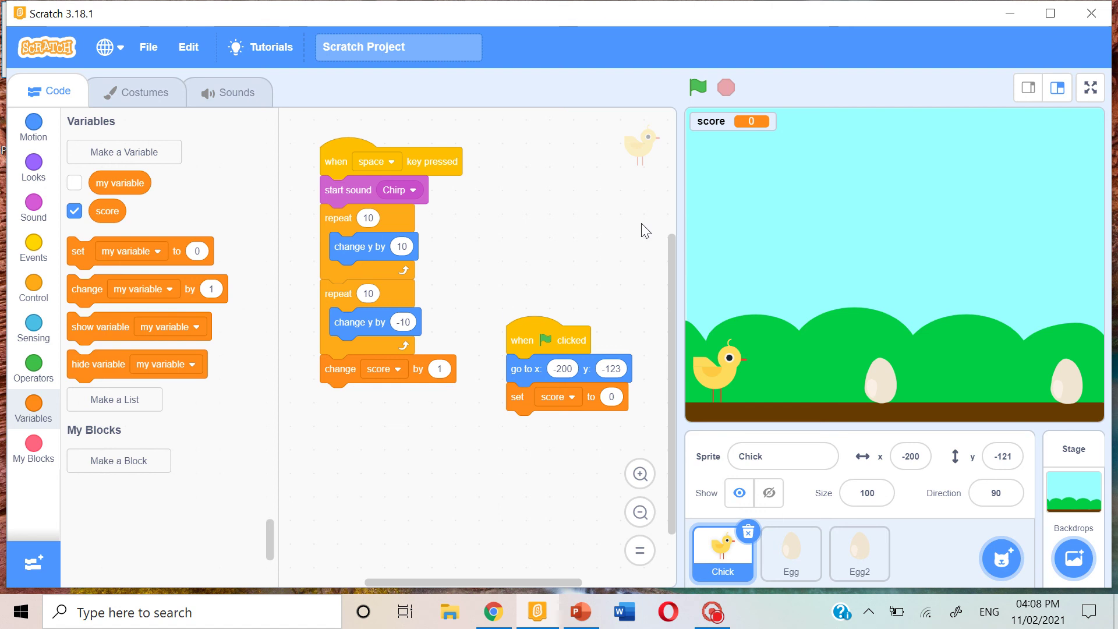
Play the game full screen from the green flag, jumping eggs until the score reaches 3.
click(1089, 88)
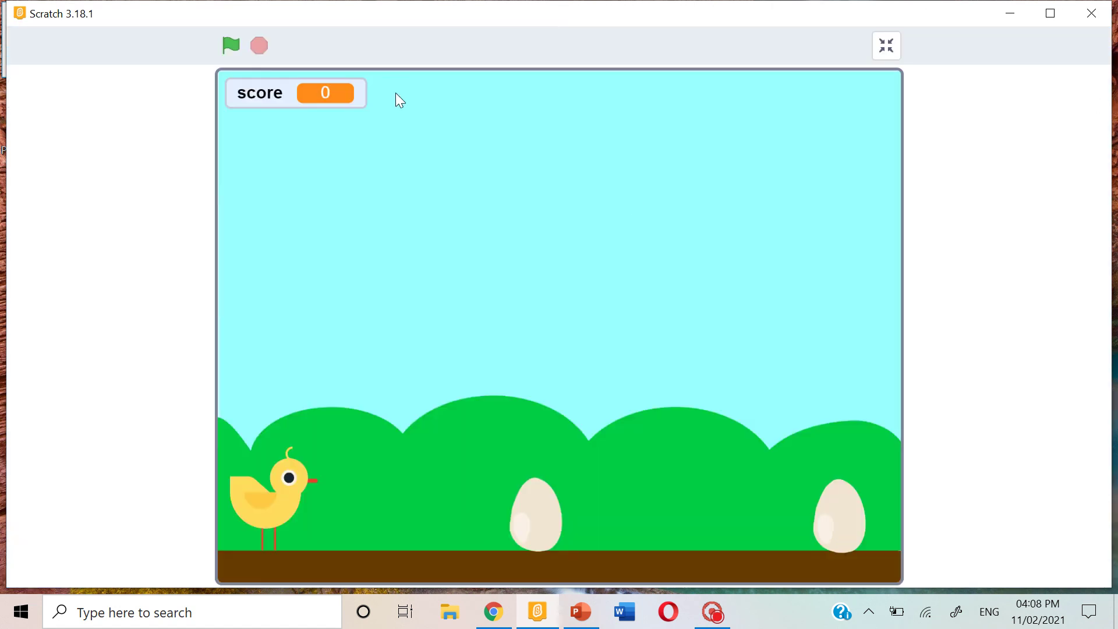
click(231, 48)
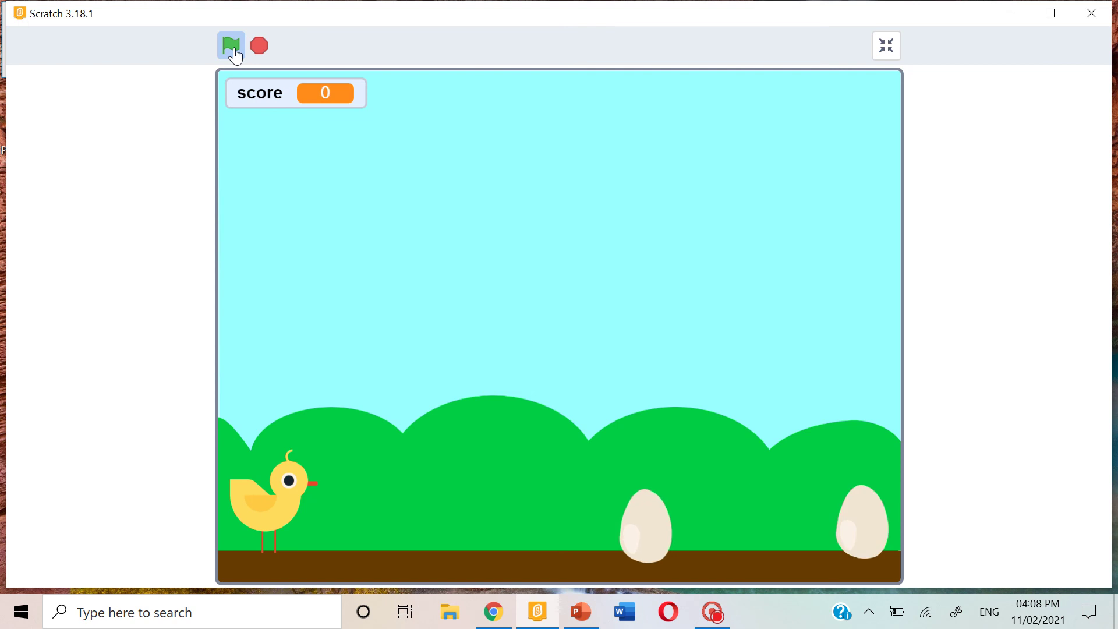
key(space)
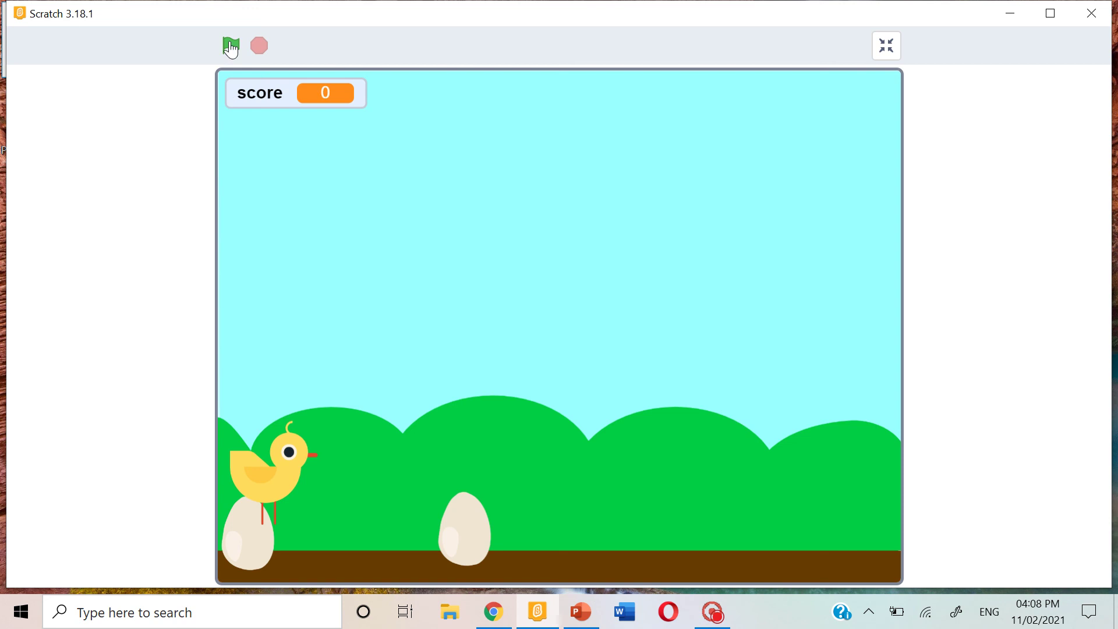
click(231, 46)
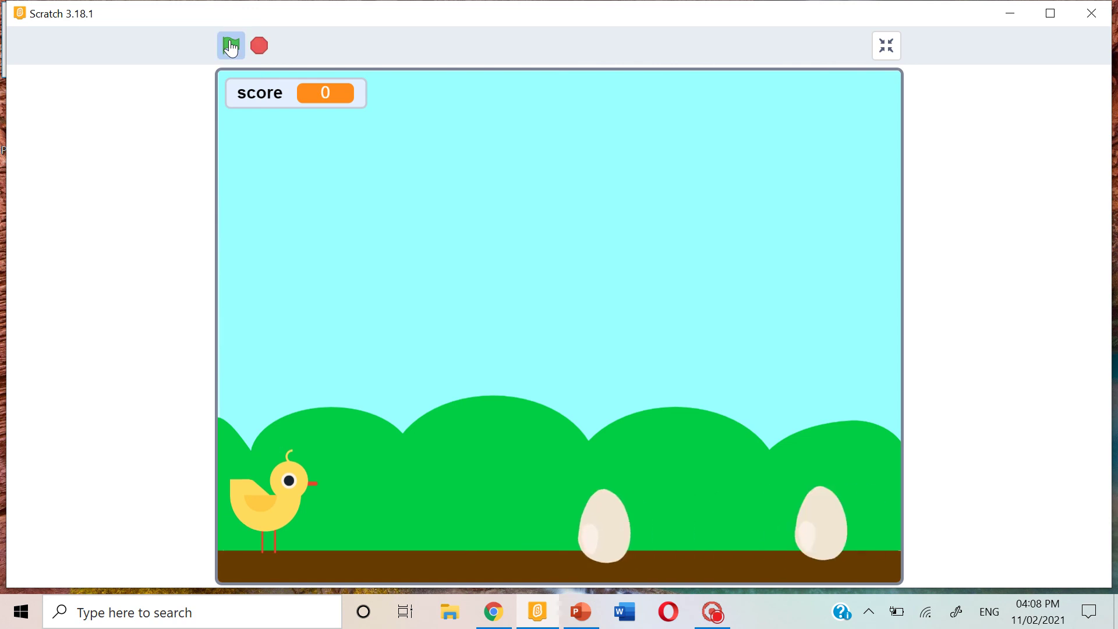
key(space)
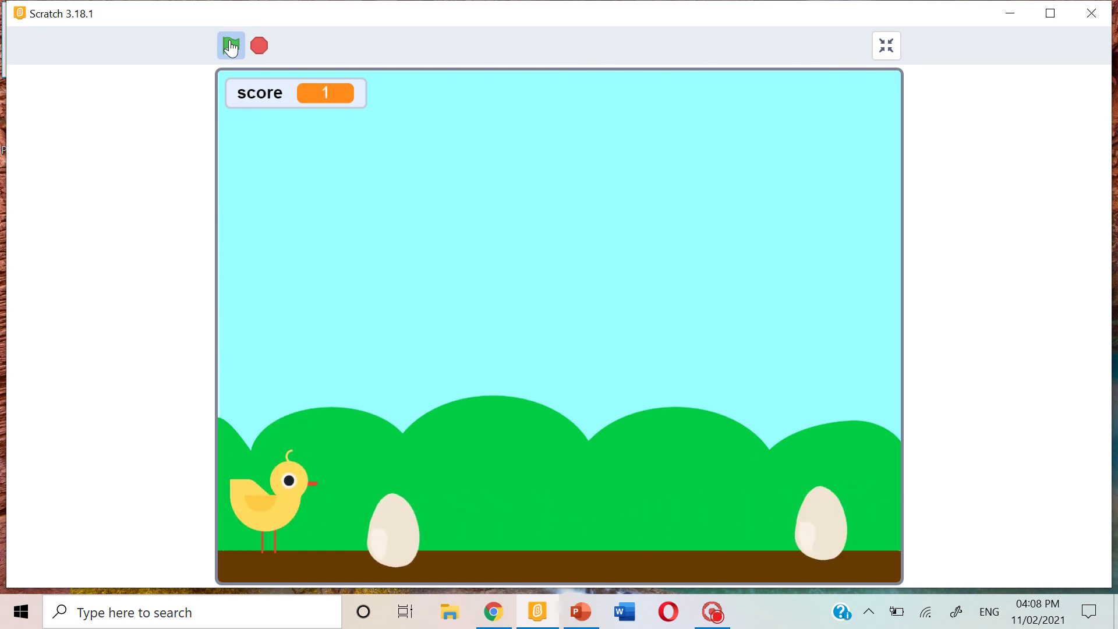
key(space)
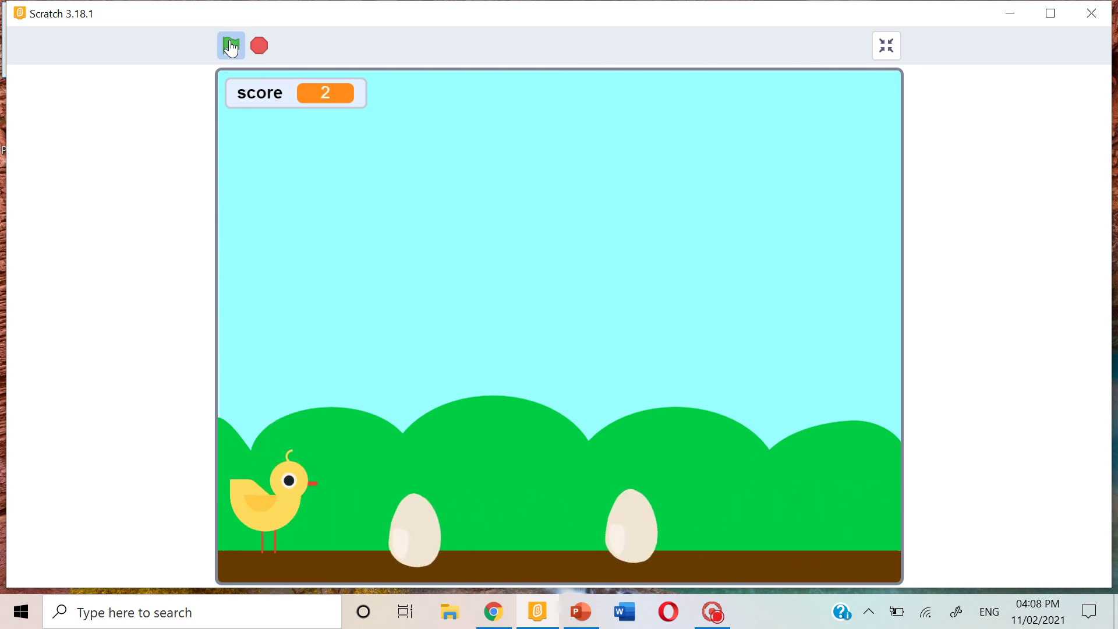
key(space)
key(space)
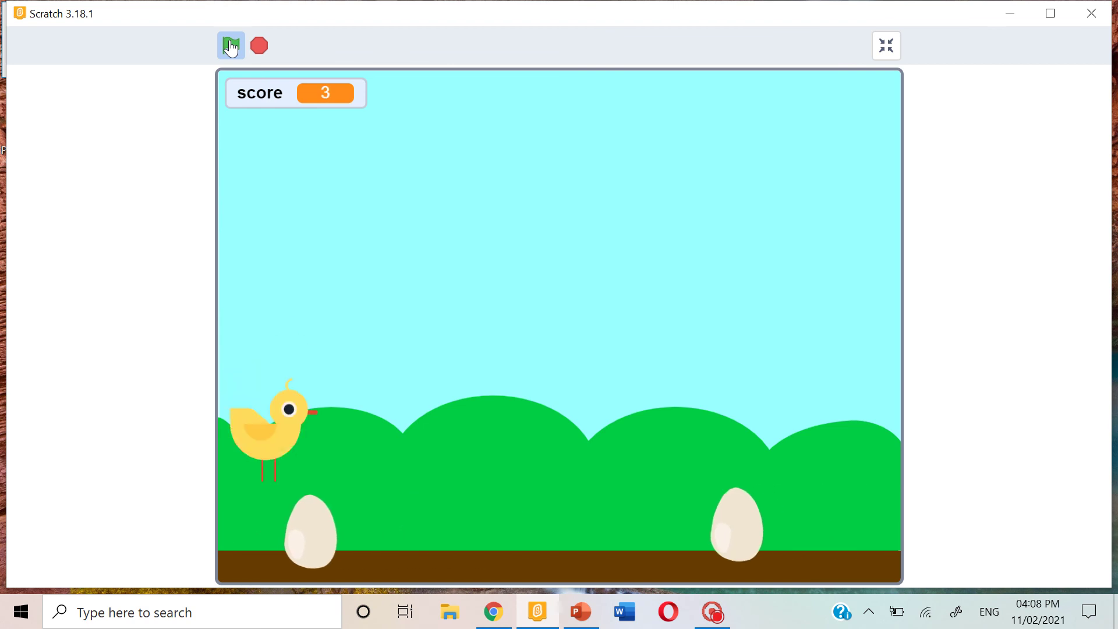
Move Egg2 off the chick to x -76 and give the eggs size 80.
click(885, 45)
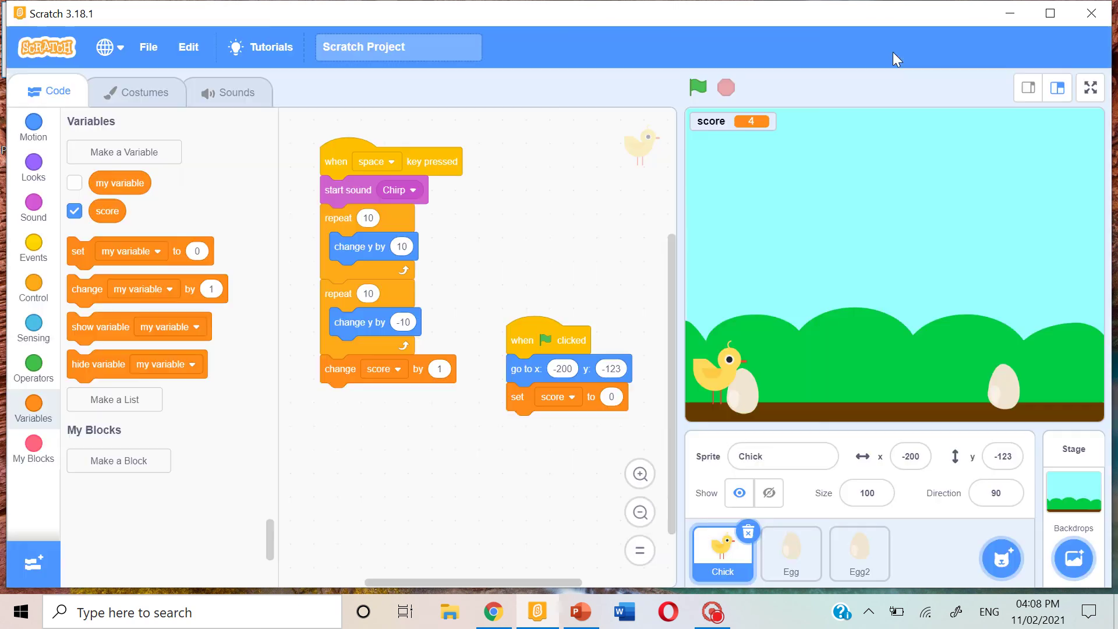
drag(741, 392, 828, 381)
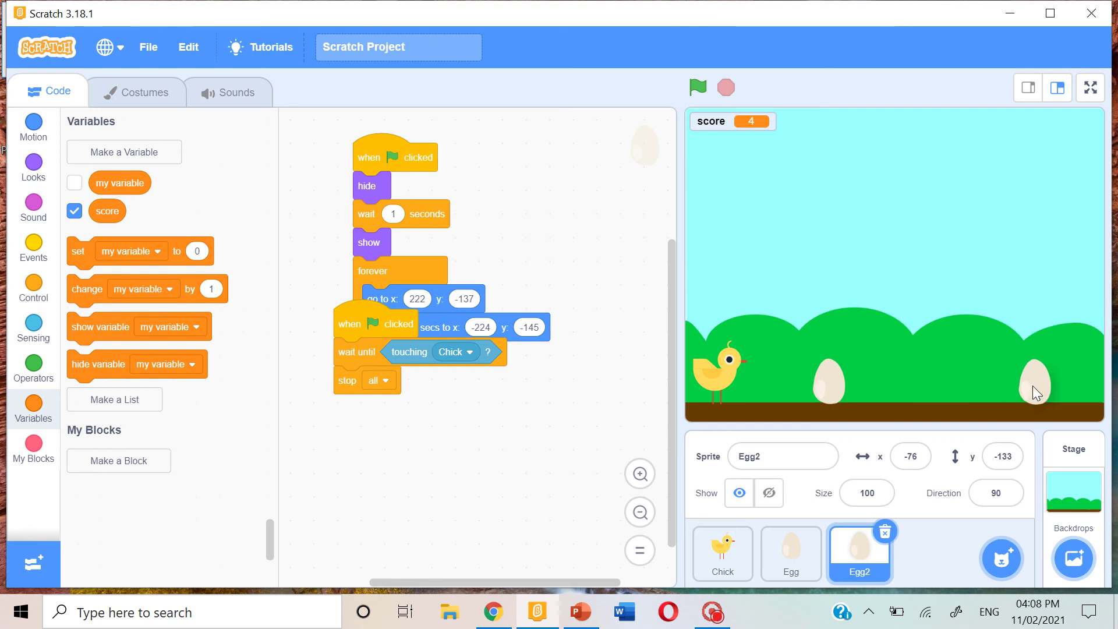
click(1035, 384)
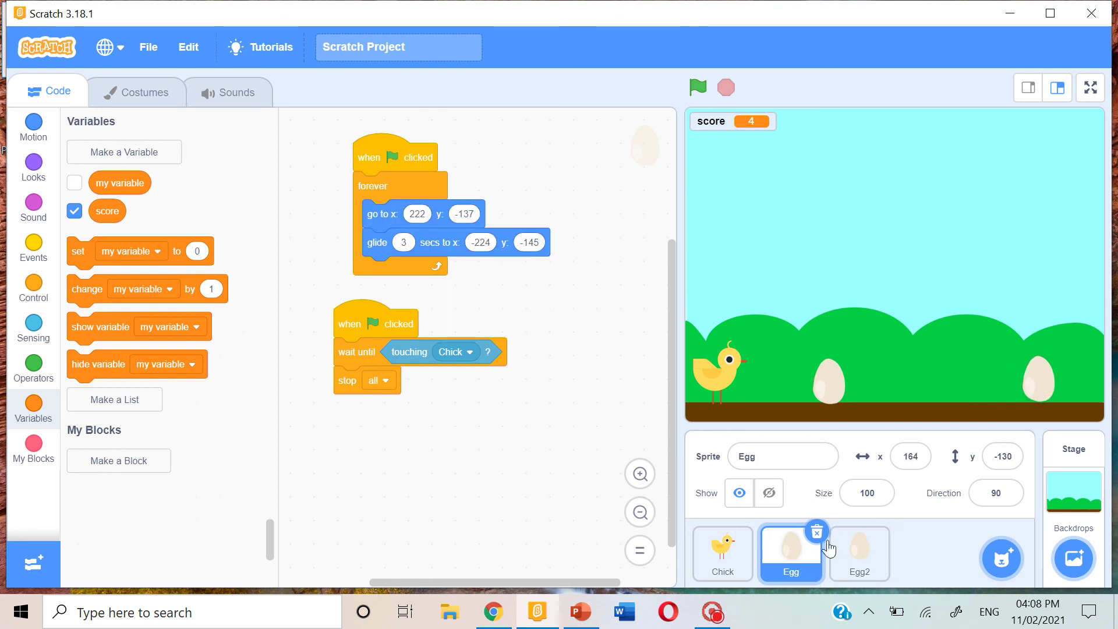
key(BackSpace)
text(80)
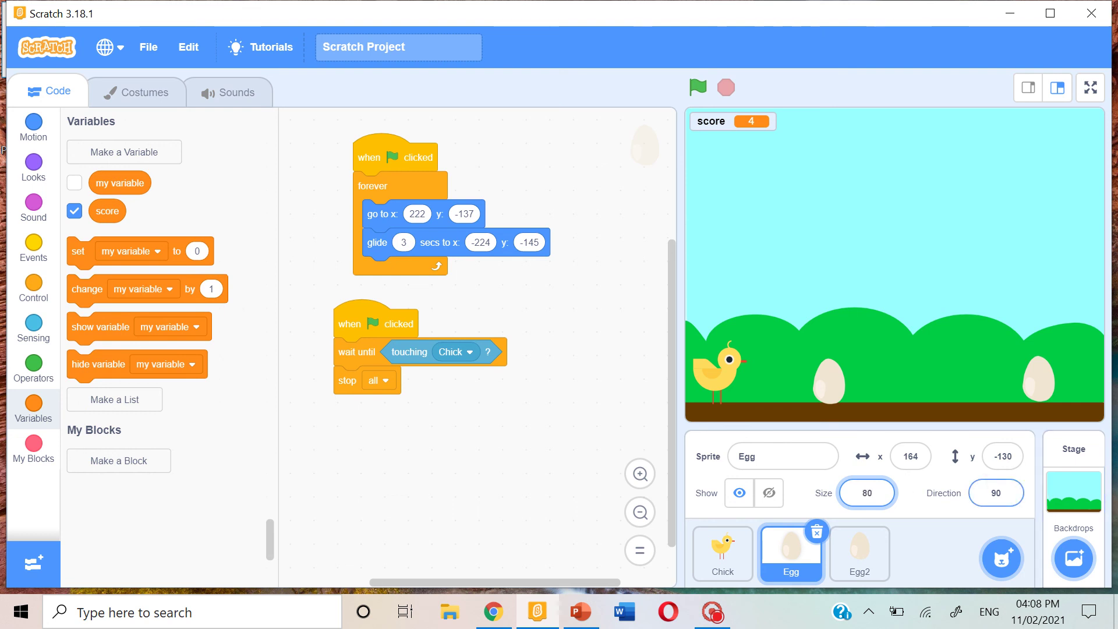
click(867, 578)
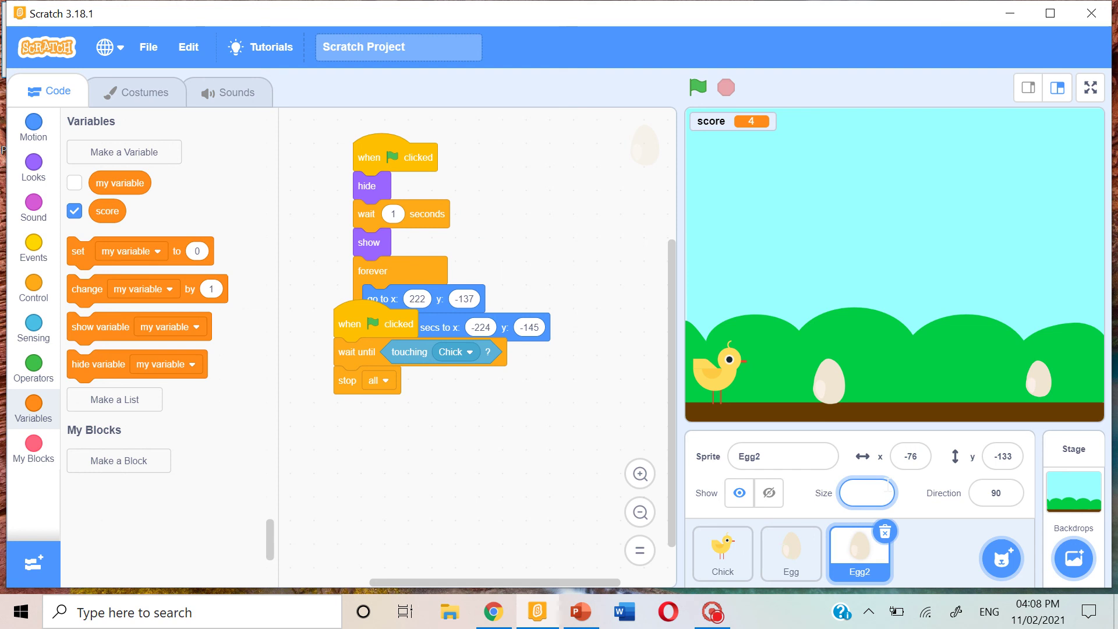
text(80)
click(939, 357)
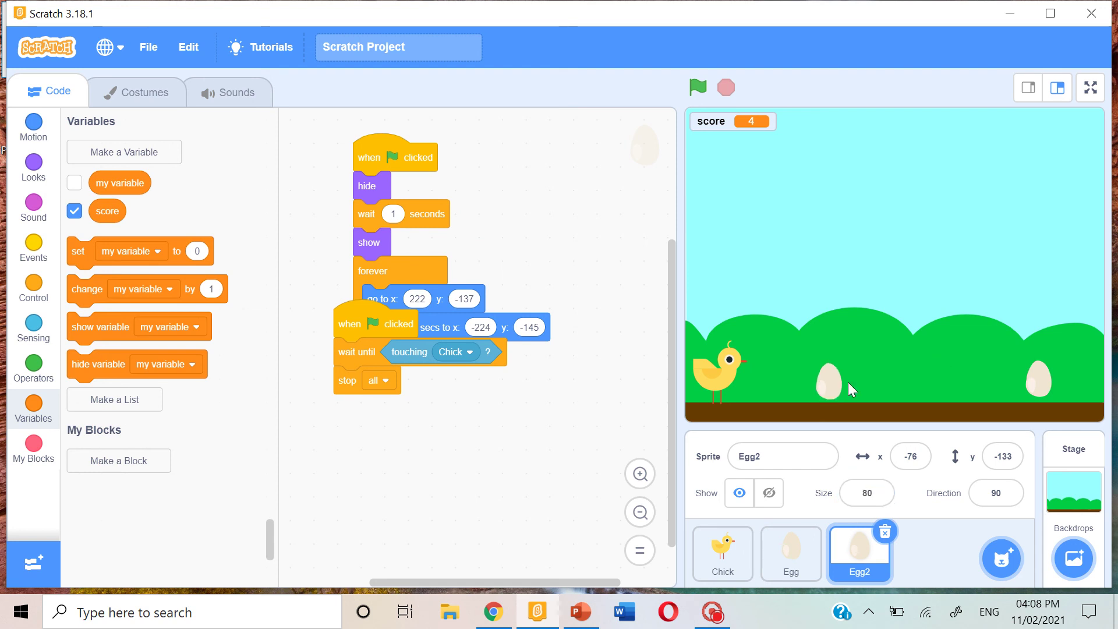
Settle both eggs on the ground and separate Egg2's overlapping stop-all and motion scripts.
drag(832, 380, 833, 385)
drag(1037, 377, 955, 386)
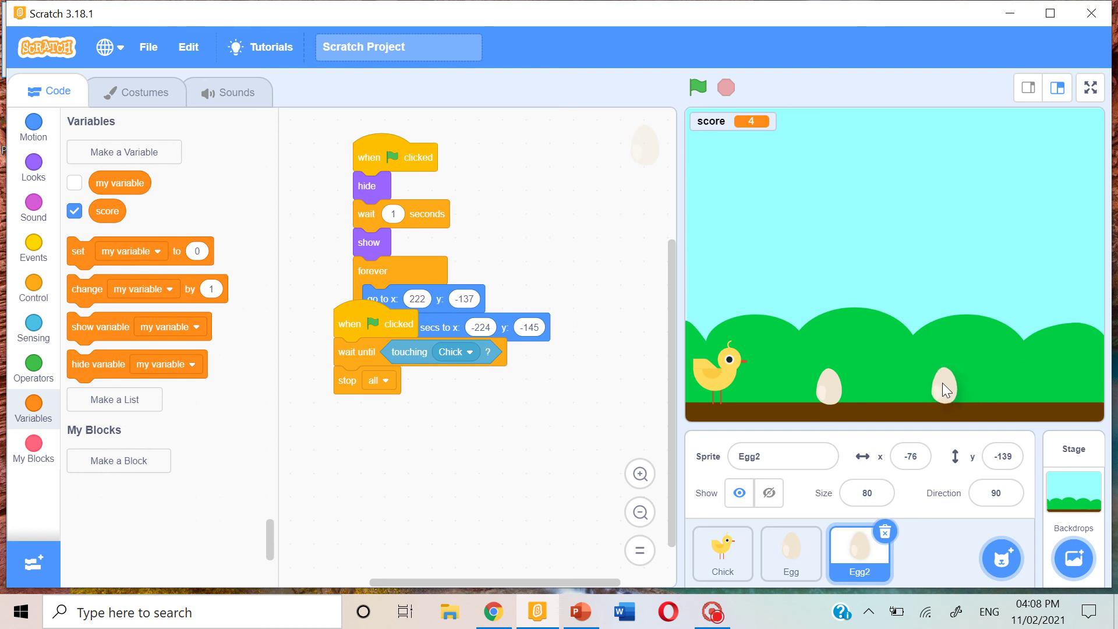
click(942, 383)
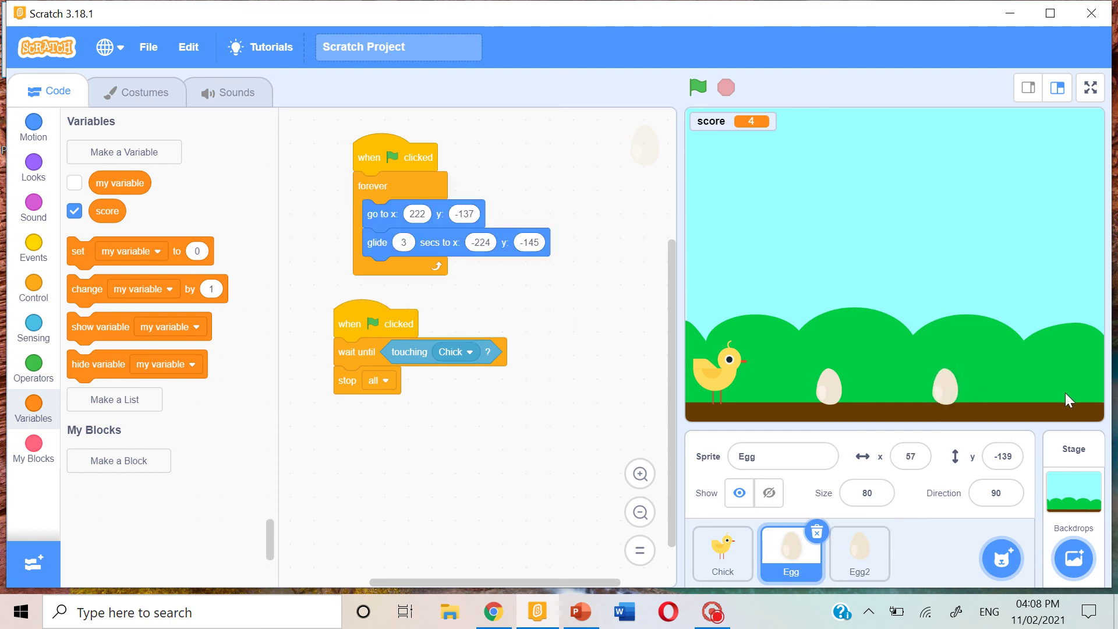
click(860, 550)
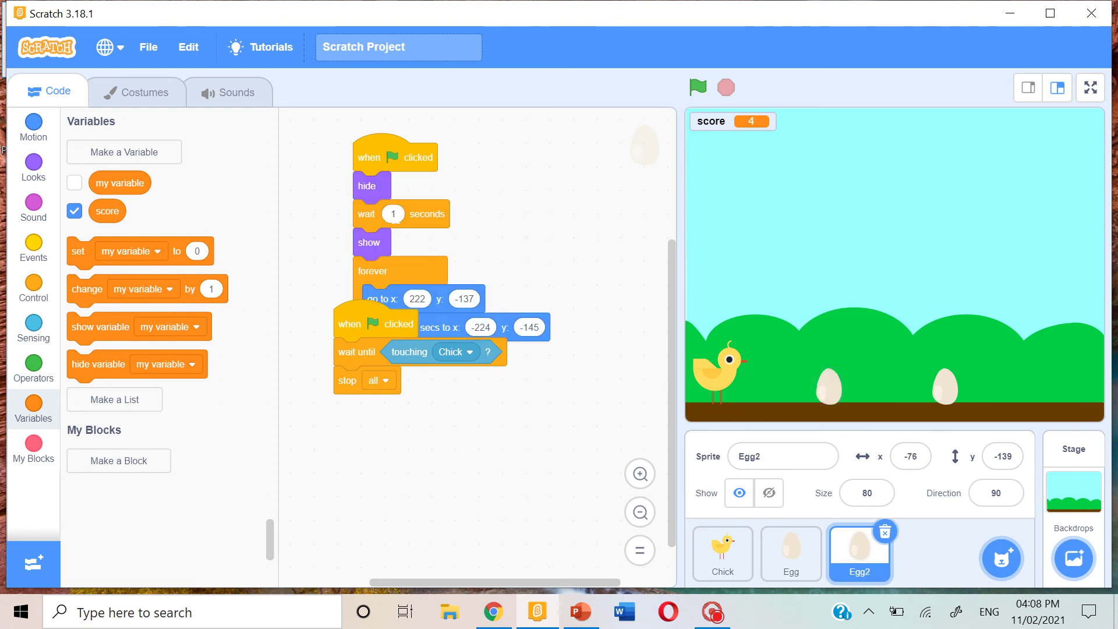
drag(348, 320, 340, 437)
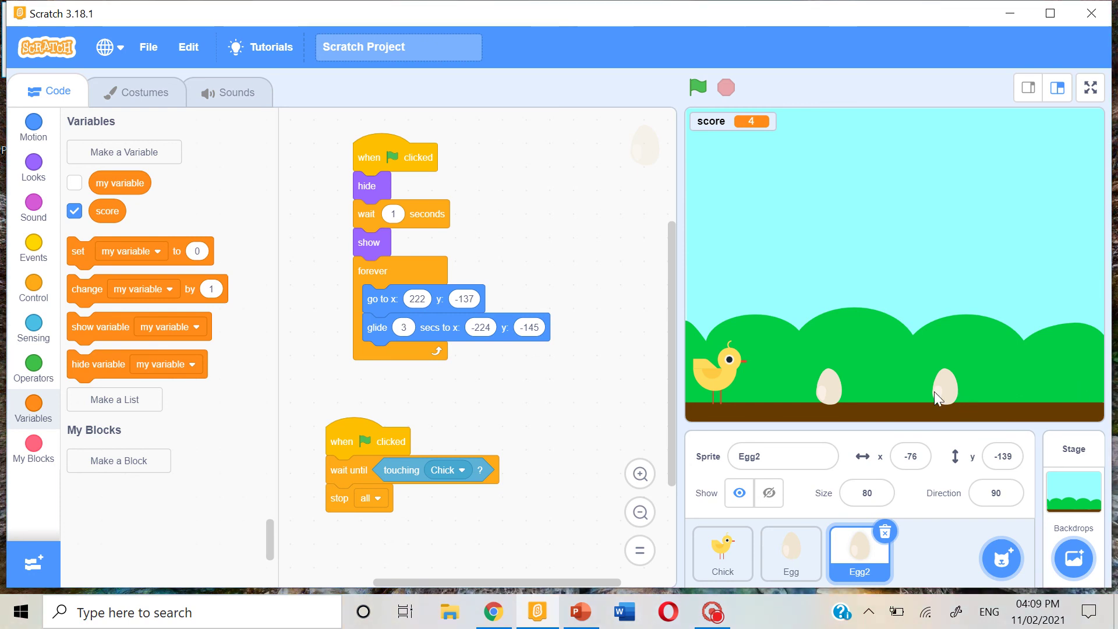
Run the game full screen, score resetting to 0 and climbing to 8 over six jumps.
click(1090, 88)
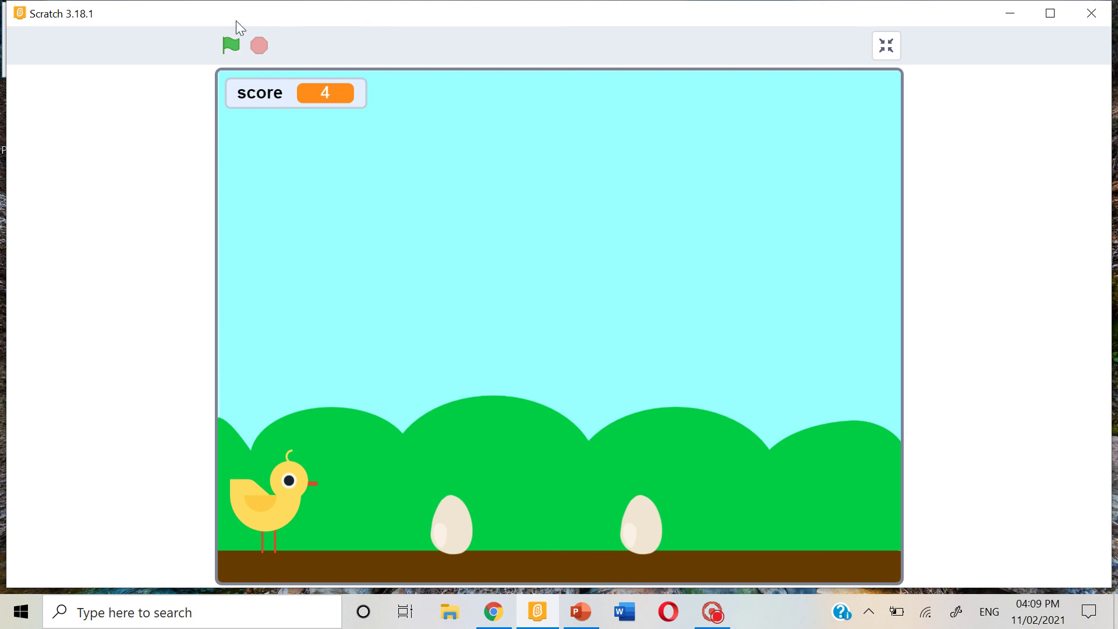
click(233, 46)
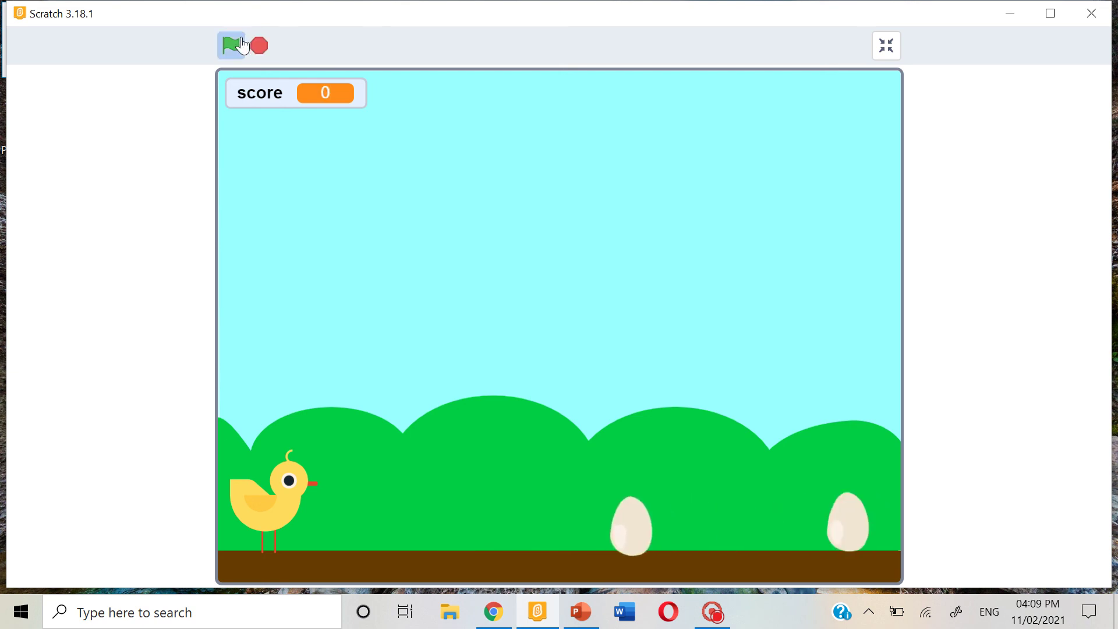
key(space)
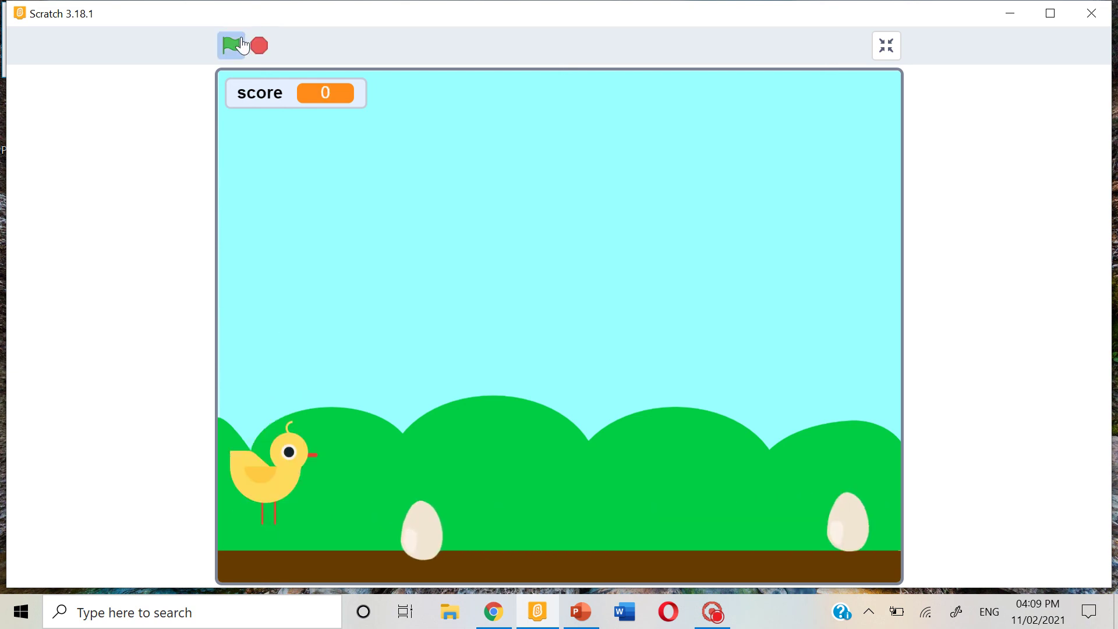
key(space)
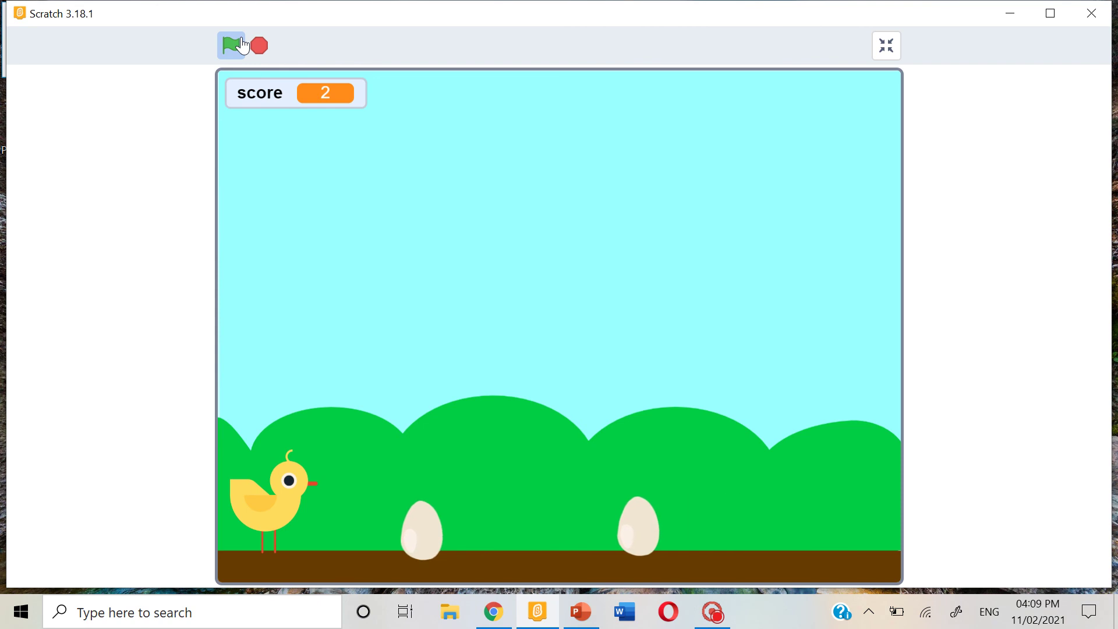
key(space)
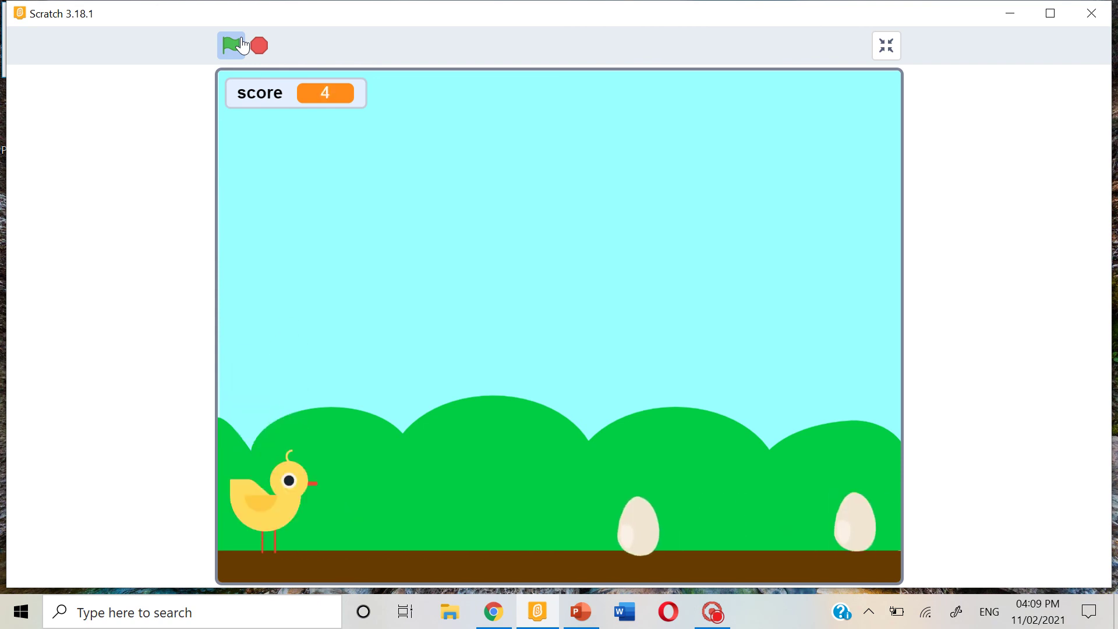
key(space)
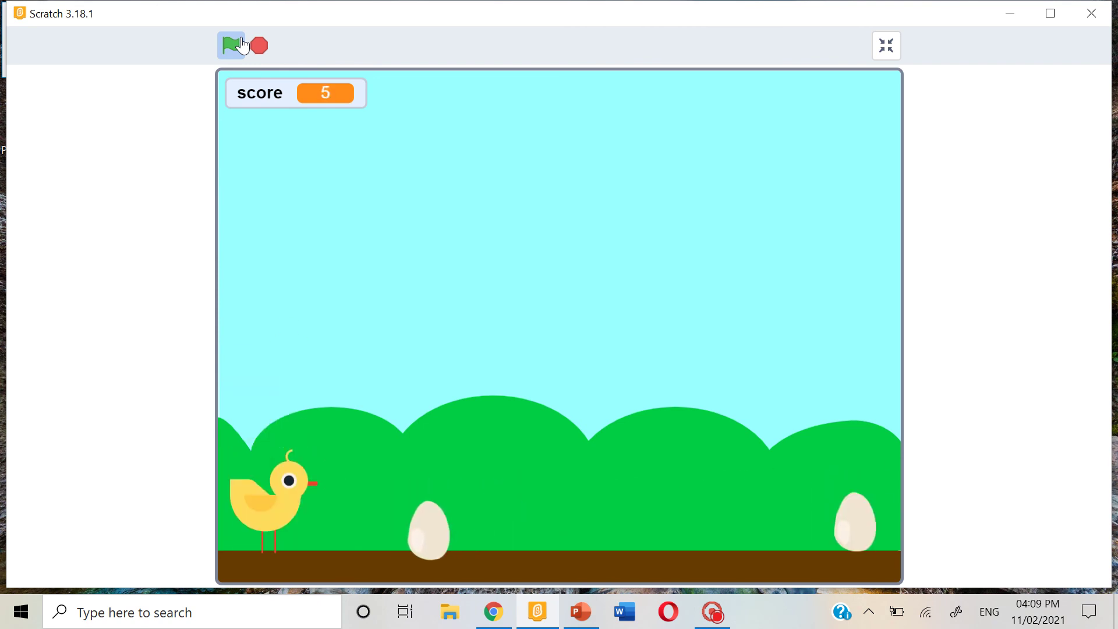
key(space)
key(space)
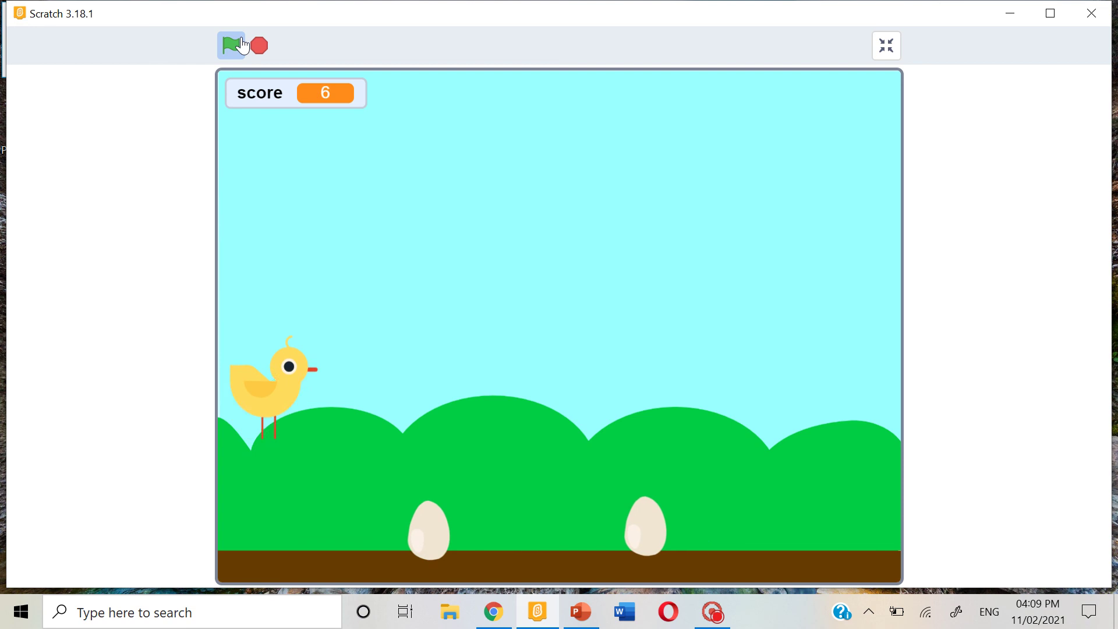
key(space)
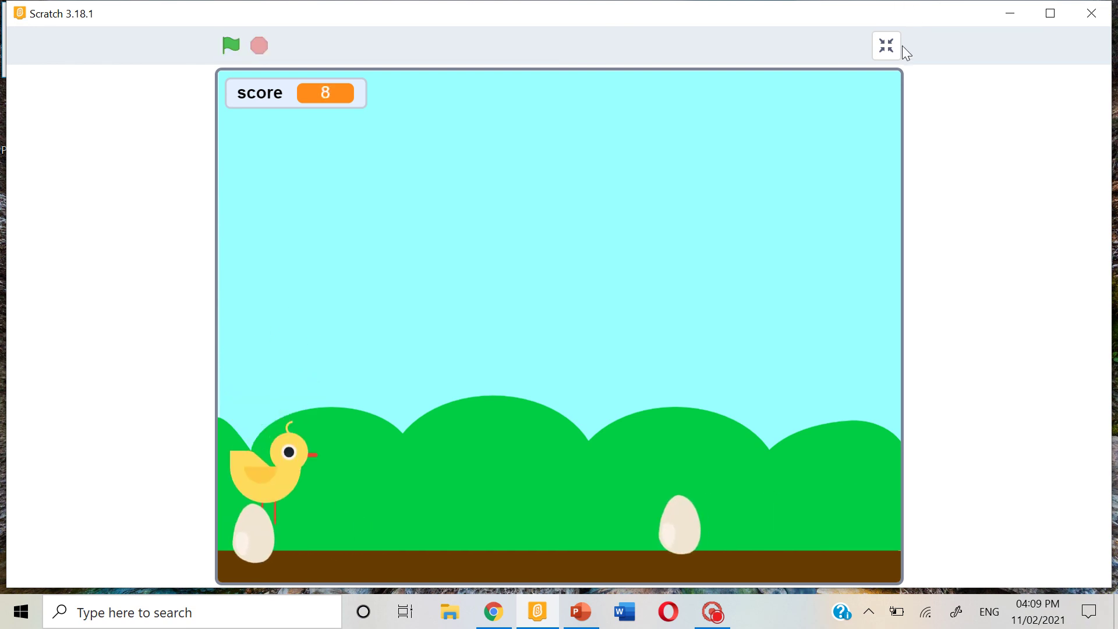
click(885, 45)
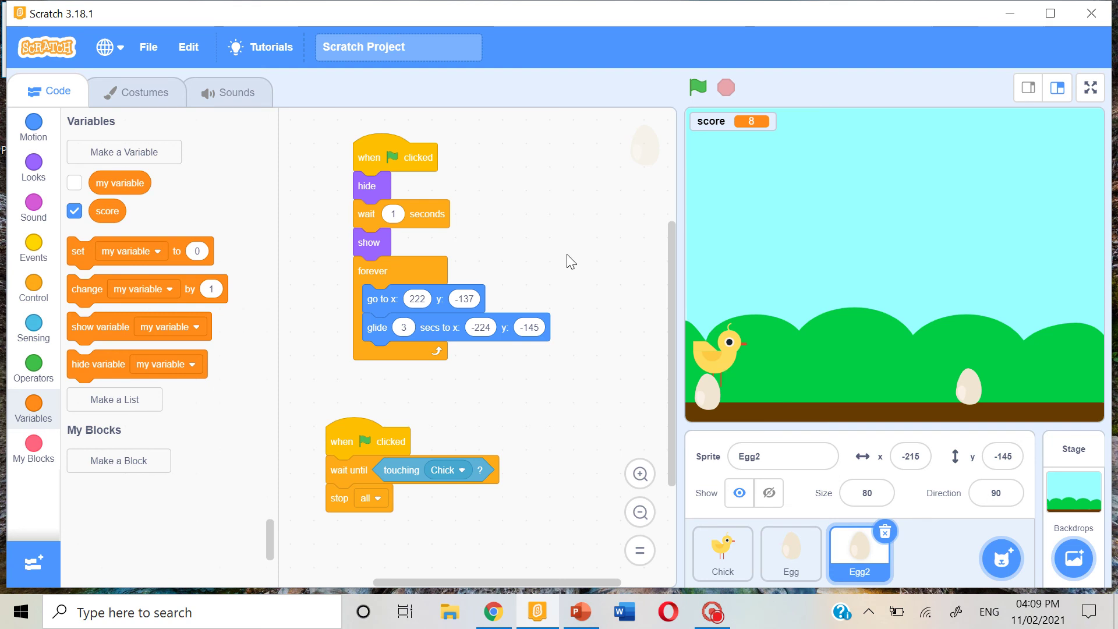
Cancel the Save to your computer dialog, then close Scratch and choose Leave.
click(158, 69)
click(179, 149)
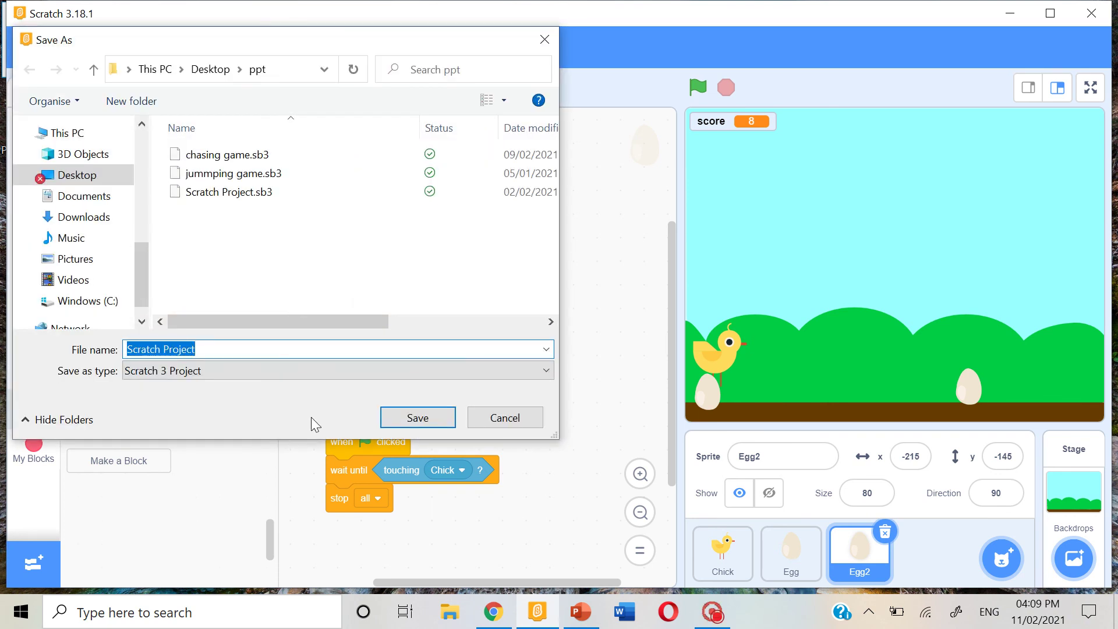
click(507, 423)
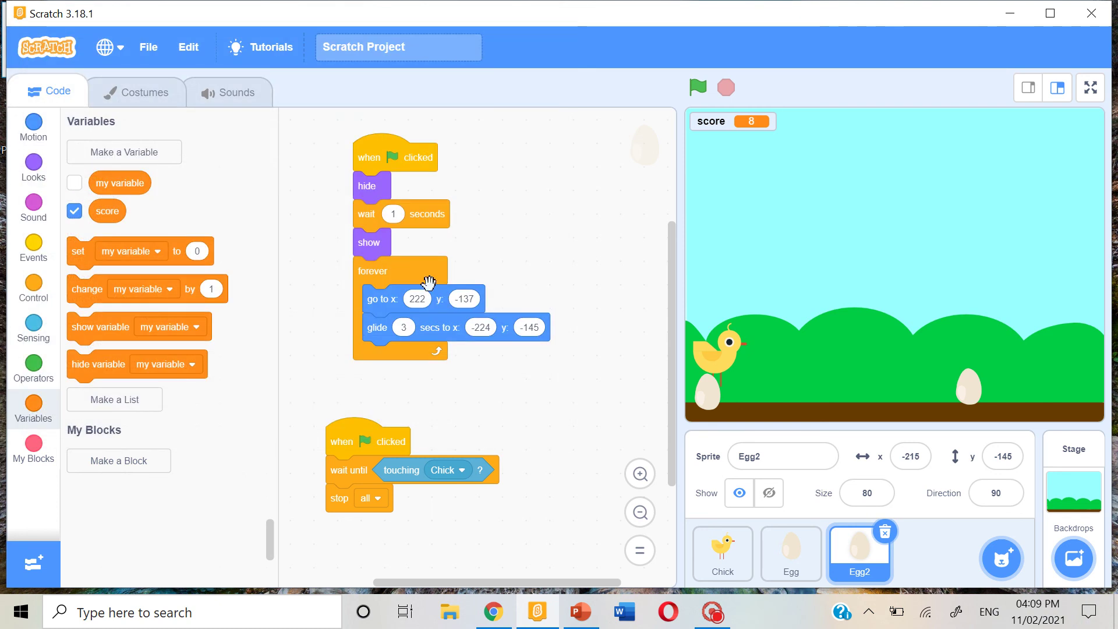
click(1091, 13)
click(516, 330)
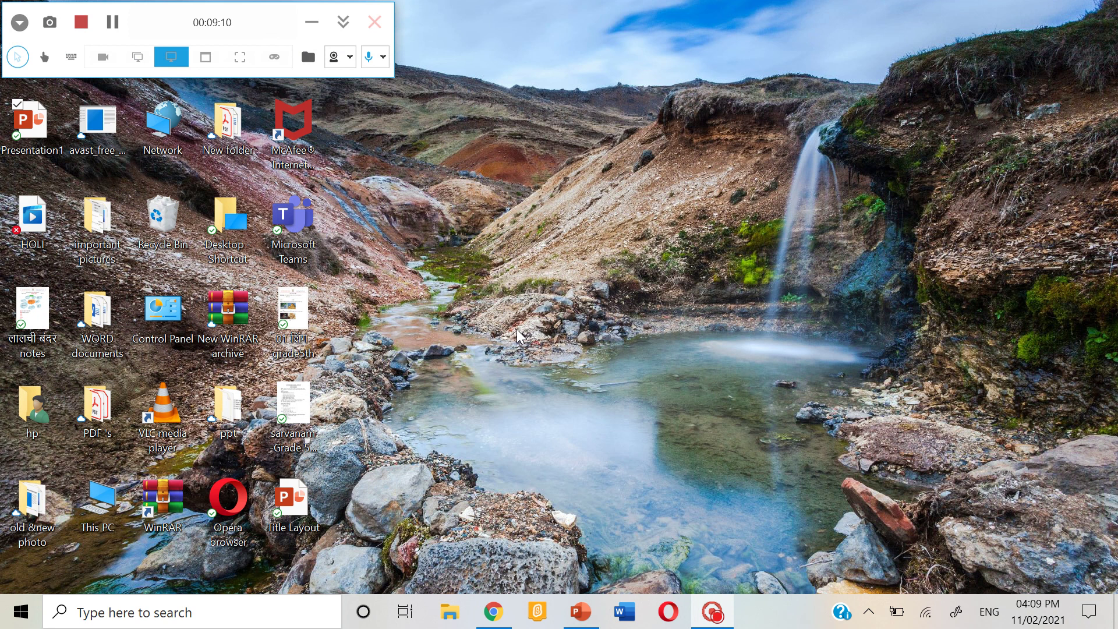
Relaunch Scratch 3 from its taskbar icon.
click(558, 620)
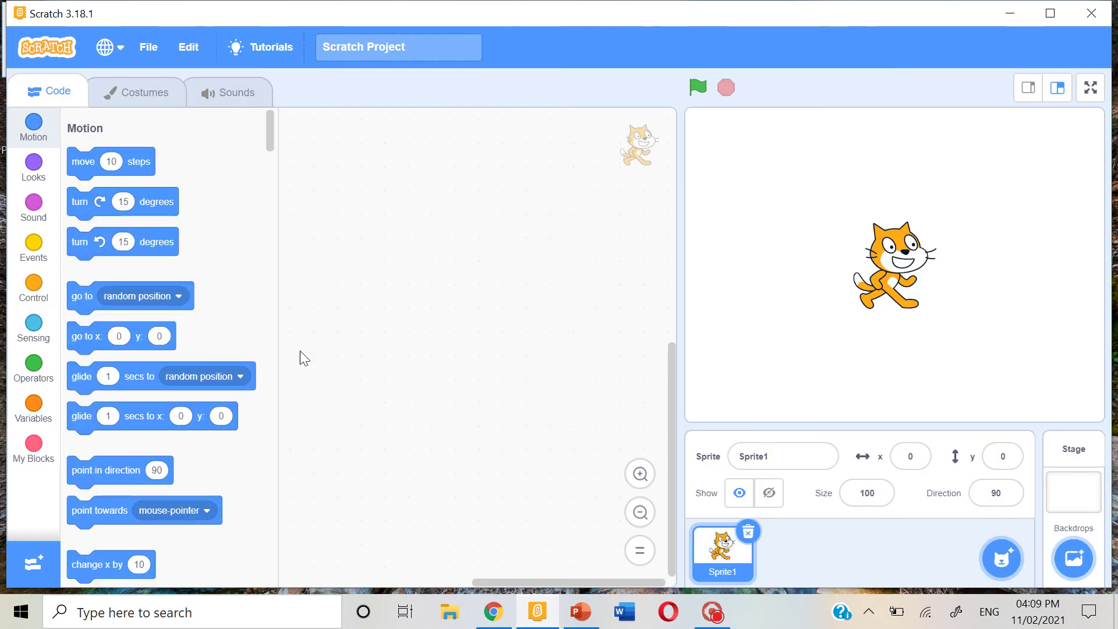
Load jummping game.sb3 from the computer via the File menu.
click(149, 46)
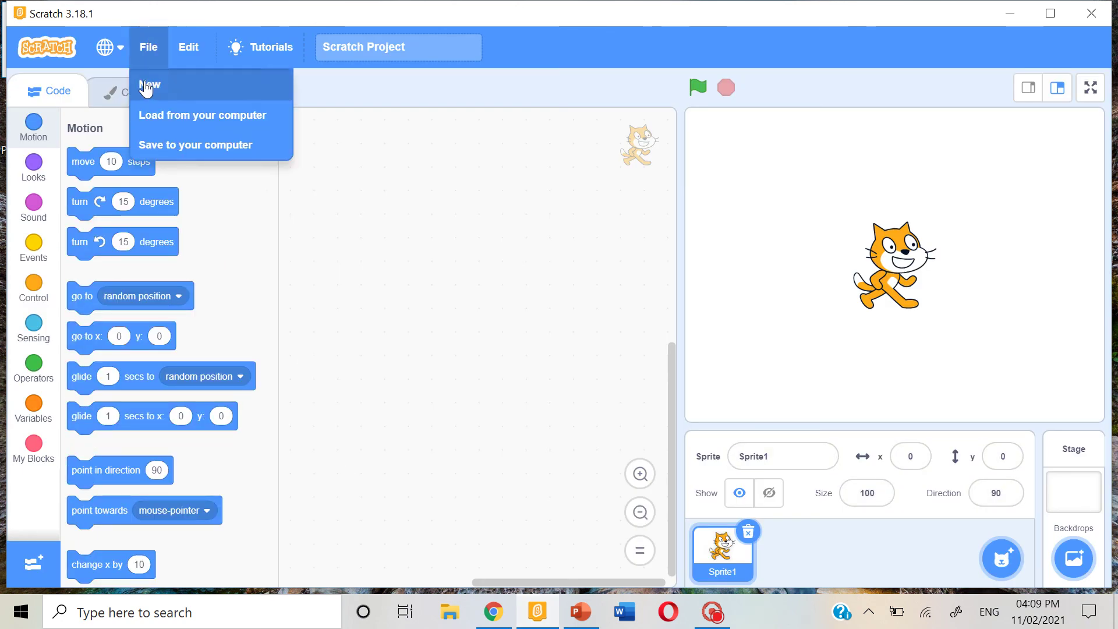
click(153, 128)
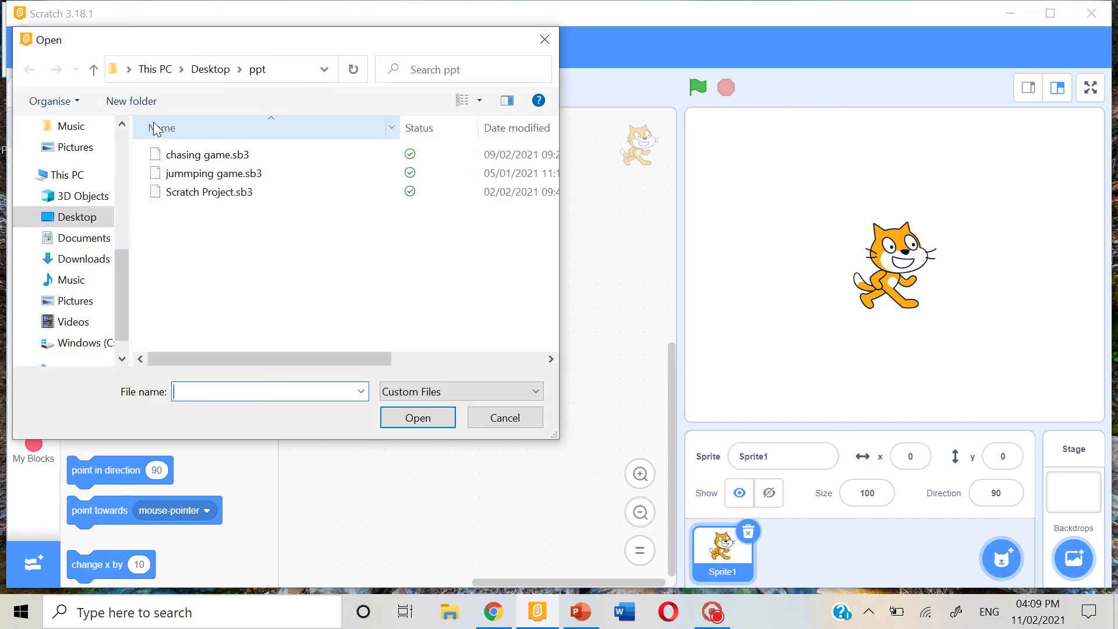
double_click(187, 177)
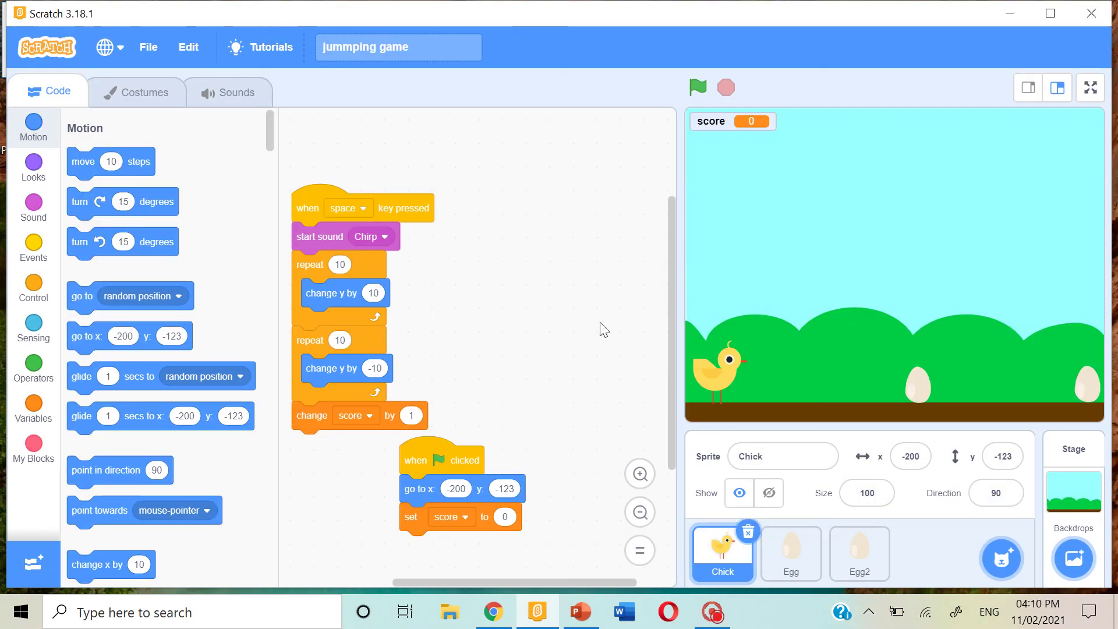